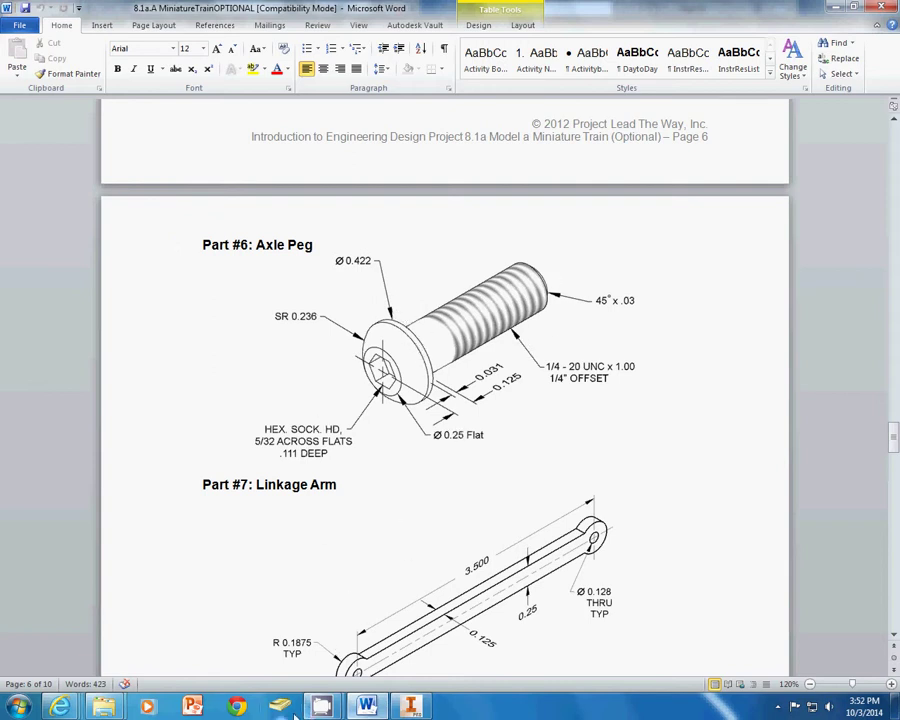
# - Create a new part from the Standard (in).ipt template and start a sketch on the horizontal origin plane
pyautogui.moveTo(410, 706)
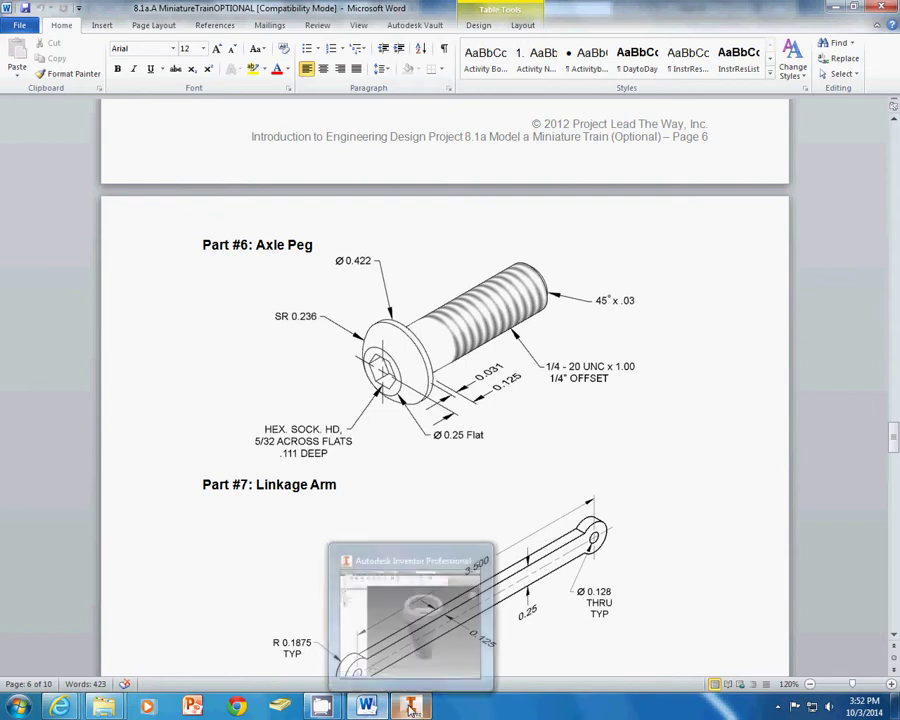
pyautogui.click(400, 625)
pyautogui.click(33, 8)
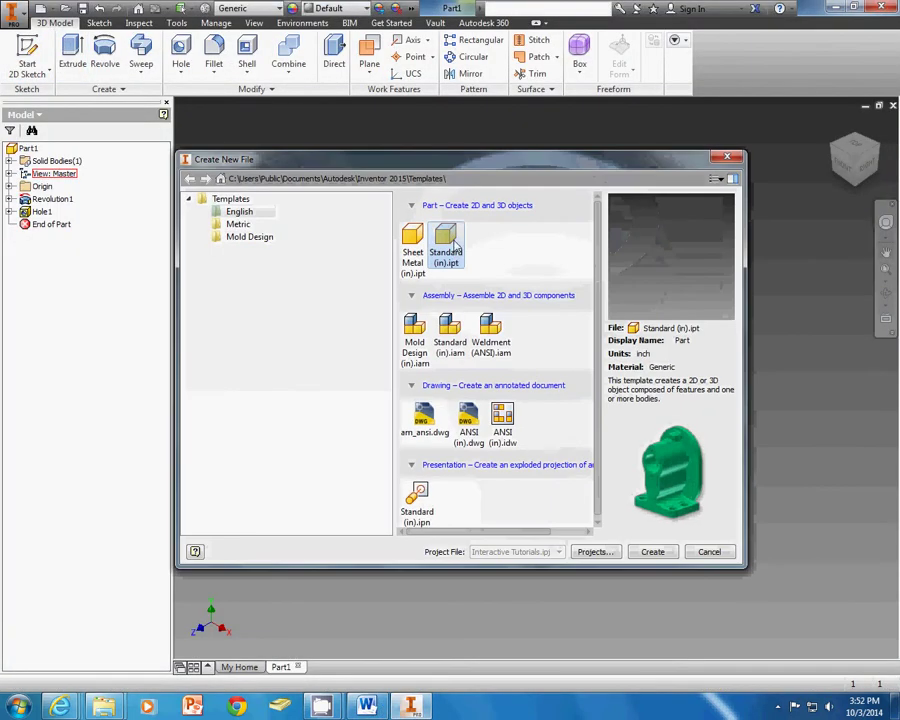
pyautogui.doubleClick(455, 244)
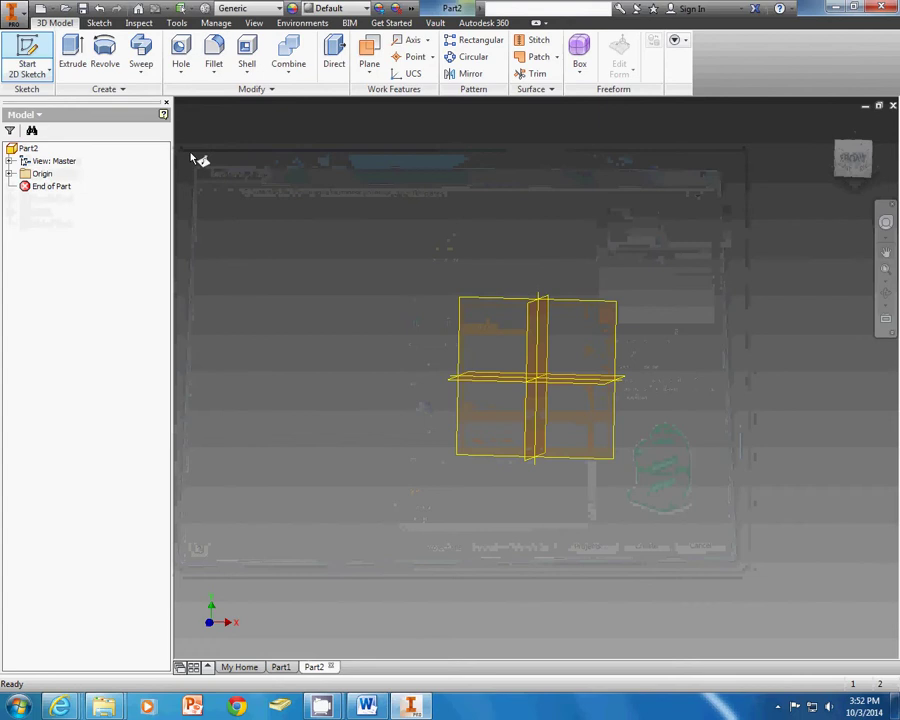
pyautogui.click(537, 430)
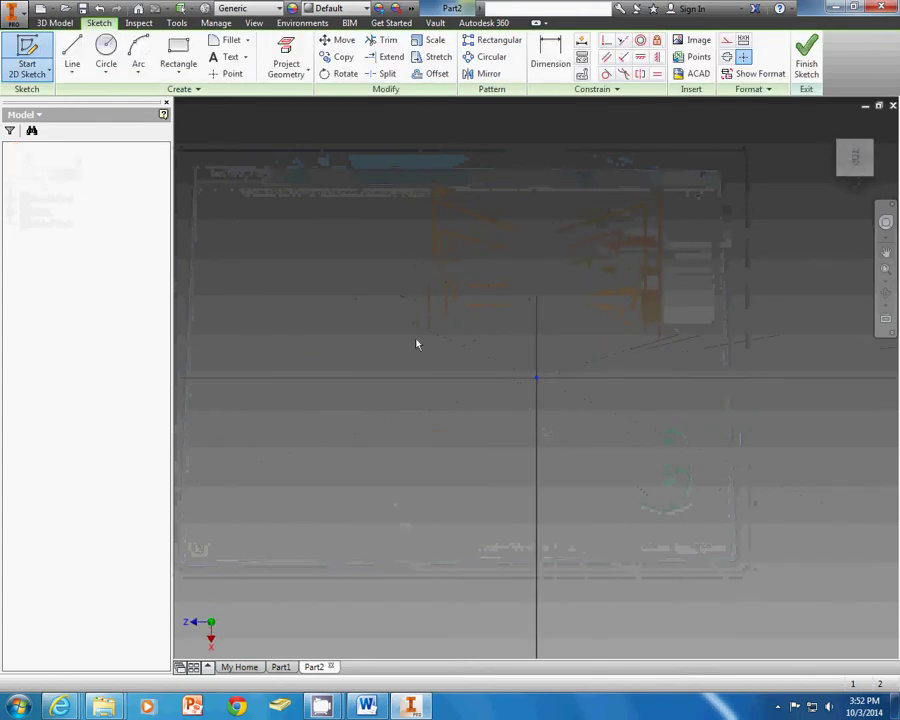
# - Draw lines from the origin for the shank's top edge and the head's vertical step
pyautogui.press('l')
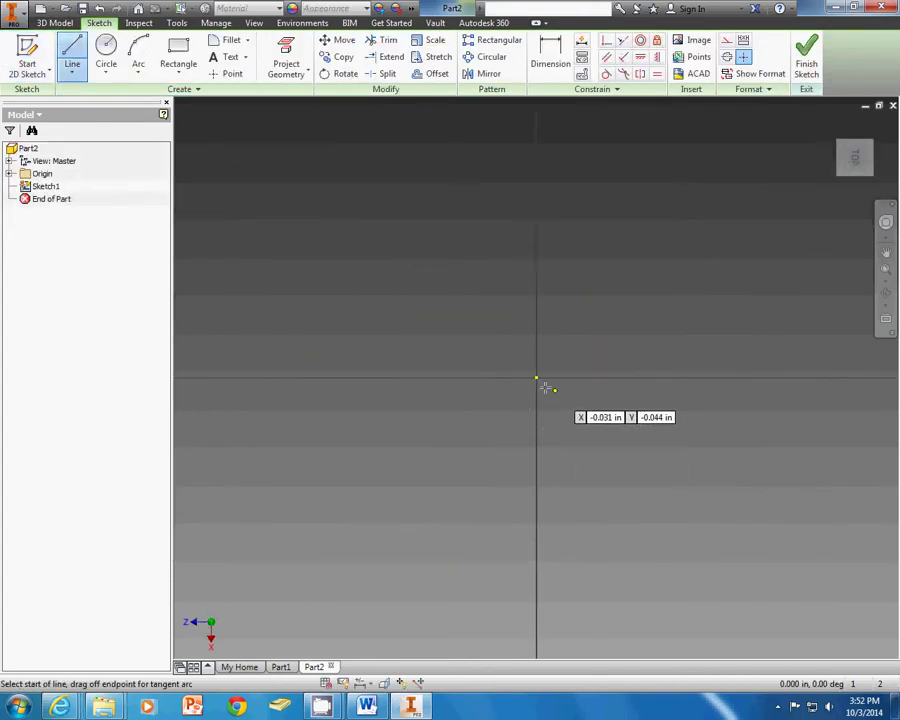
pyautogui.click(537, 377)
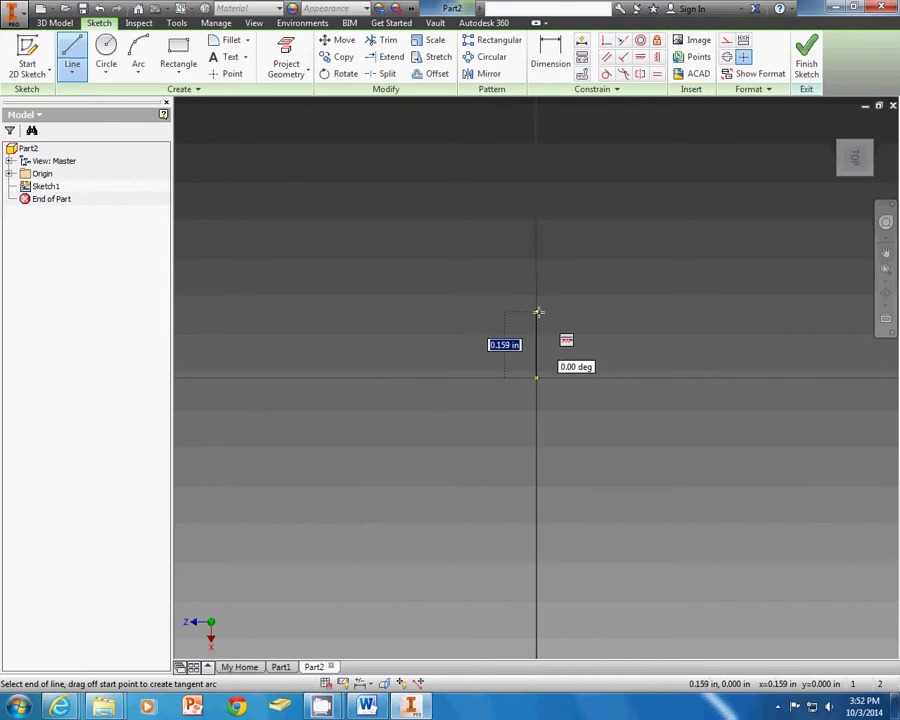
pyautogui.click(537, 312)
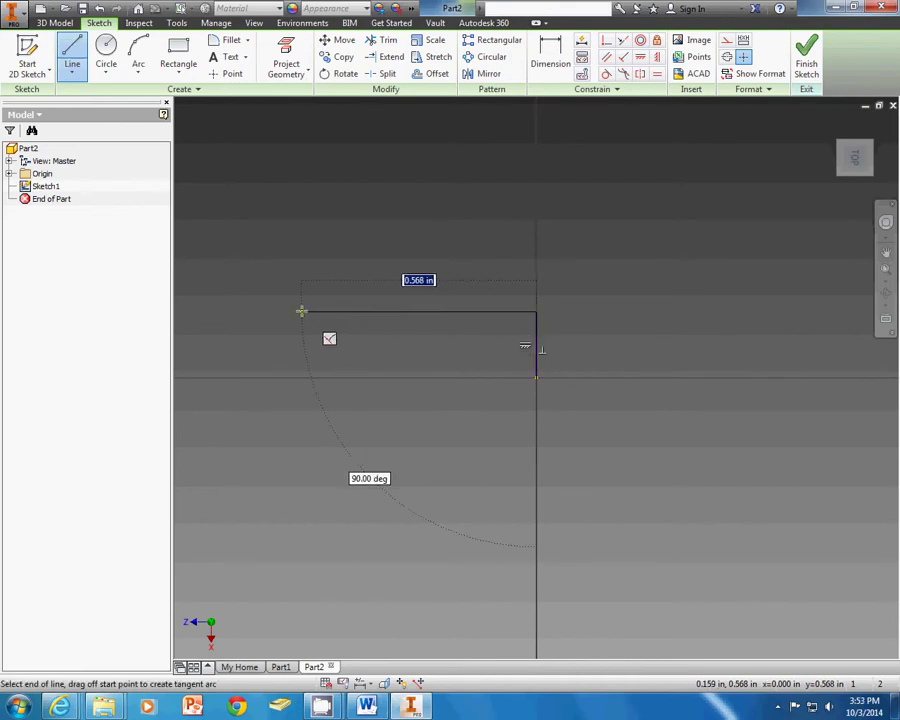
pyautogui.moveTo(301, 311); pyautogui.dragTo(472, 322, button='middle')
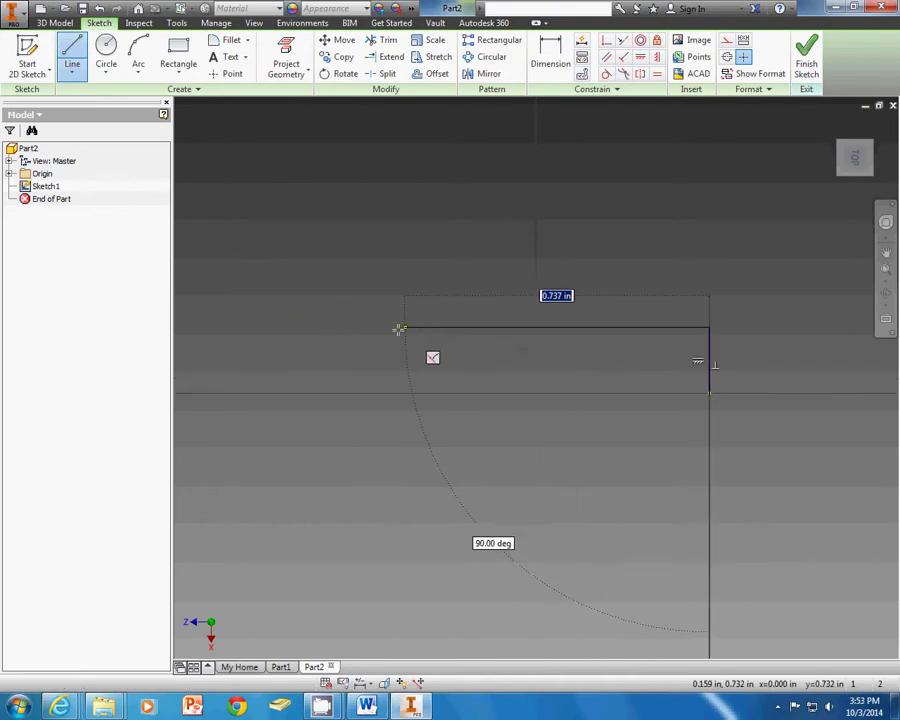
pyautogui.click(328, 328)
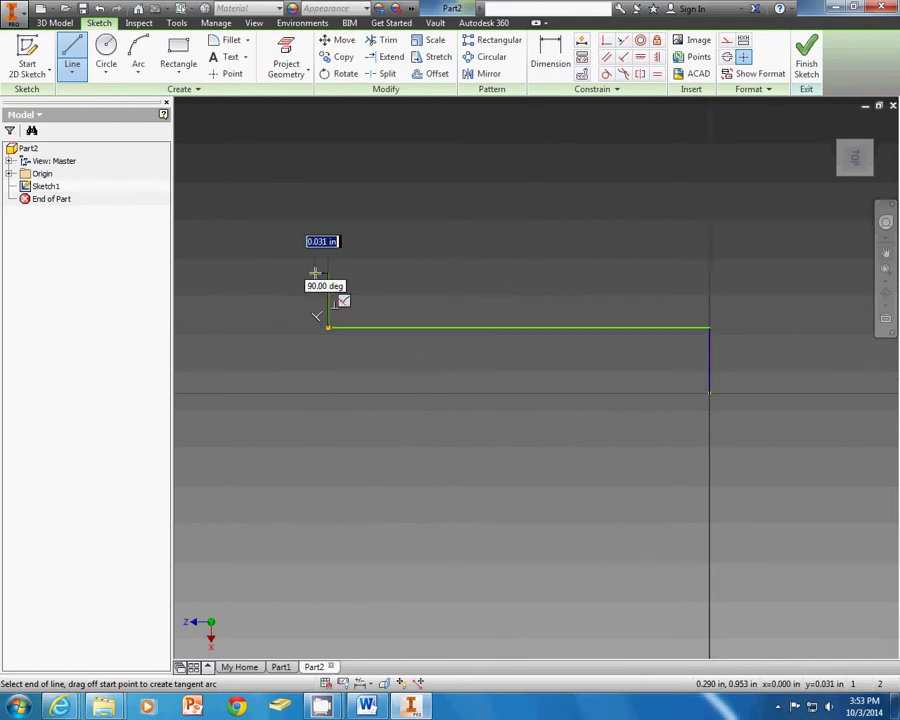
pyautogui.click(315, 272)
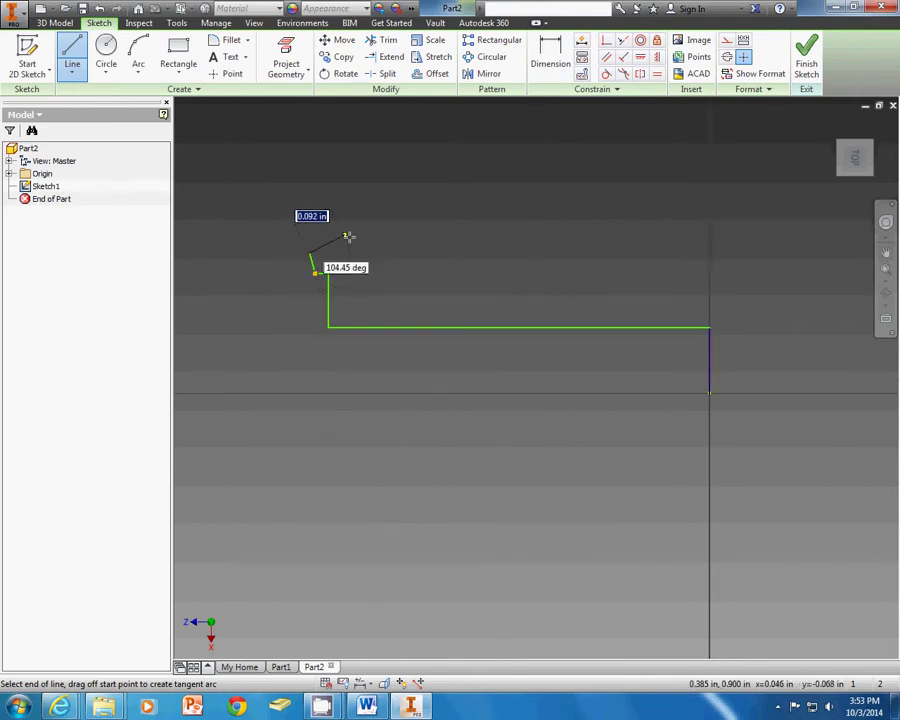
pyautogui.press('Escape')
pyautogui.press('Escape')
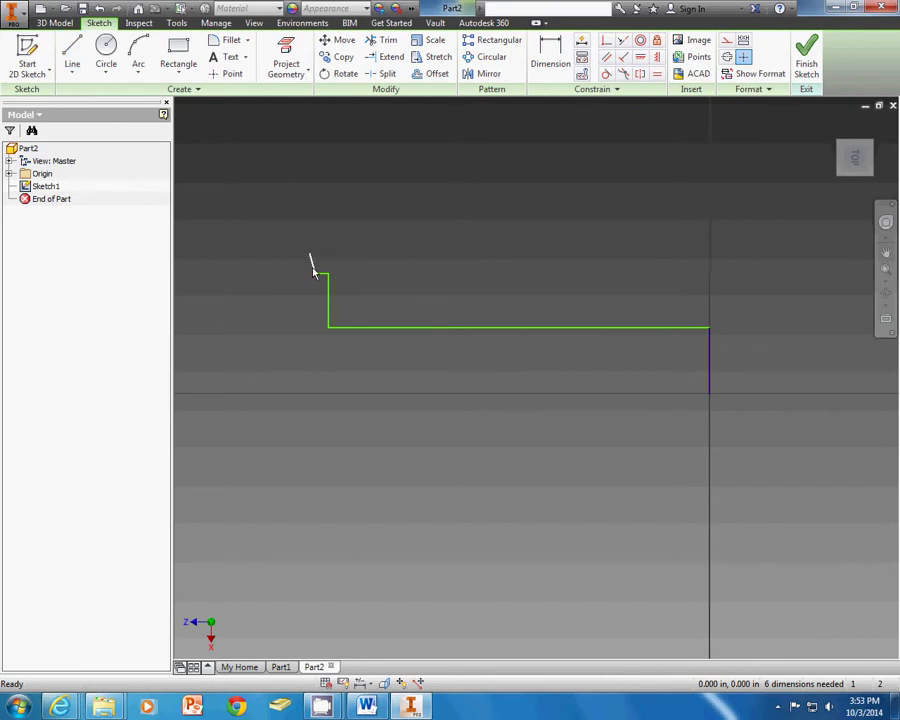
# - Draw the bottom edge along the axis and the head's left end
pyautogui.press('l')
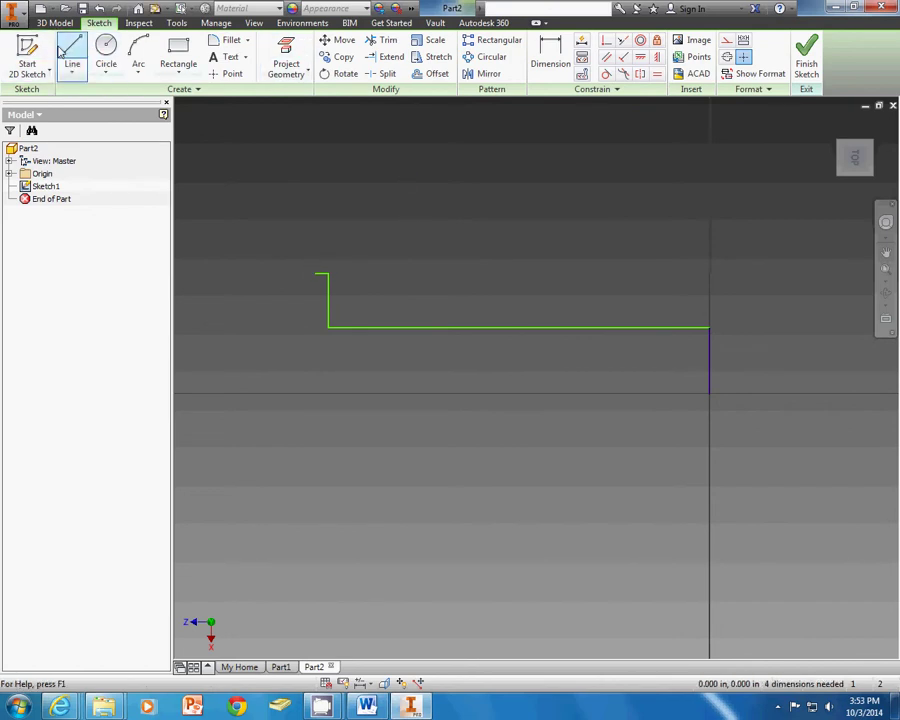
pyautogui.click(709, 392)
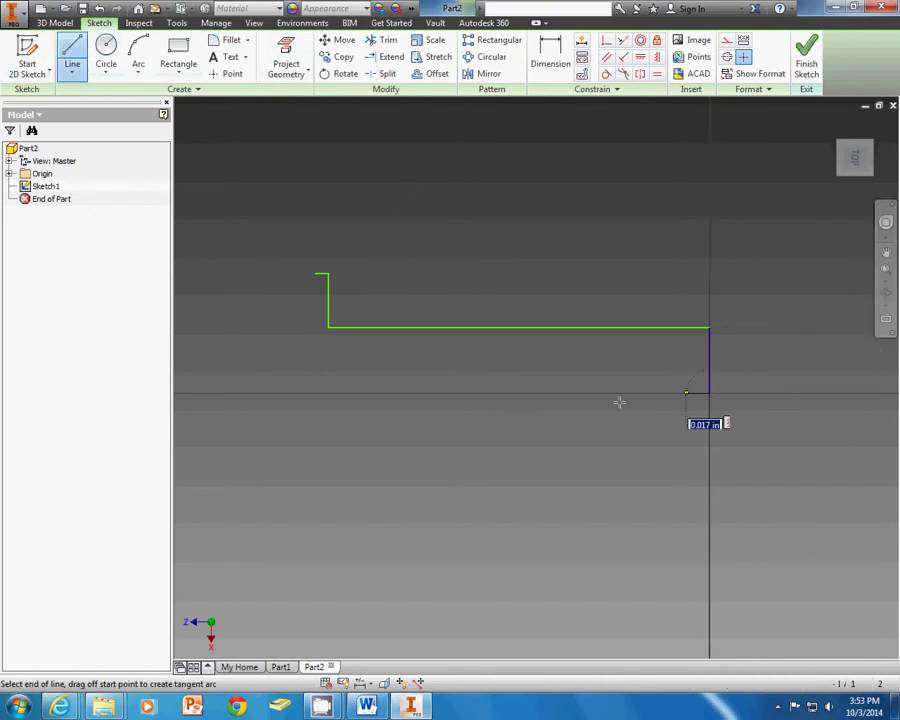
pyautogui.click(278, 392)
pyautogui.click(280, 310)
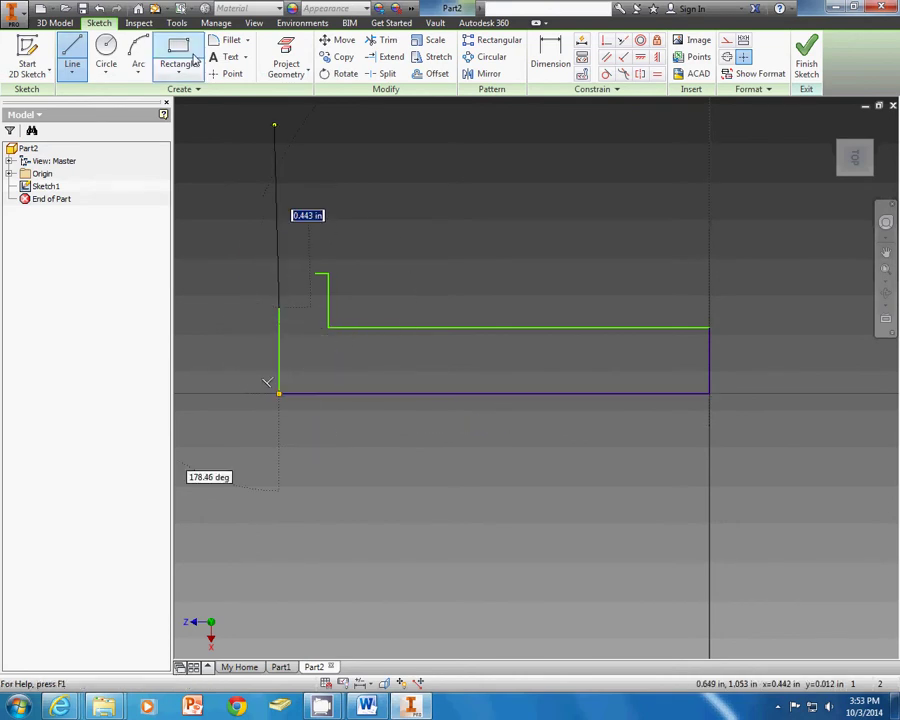
# - Add a three-point arc for the head's curved top between the left edge and the step
pyautogui.click(138, 58)
pyautogui.click(279, 310)
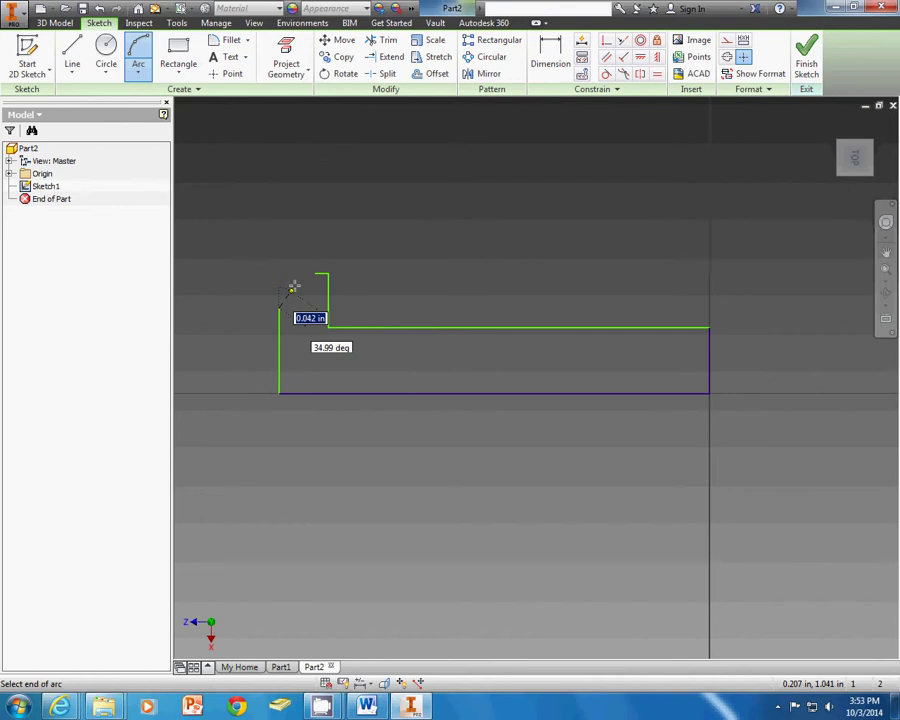
pyautogui.click(315, 273)
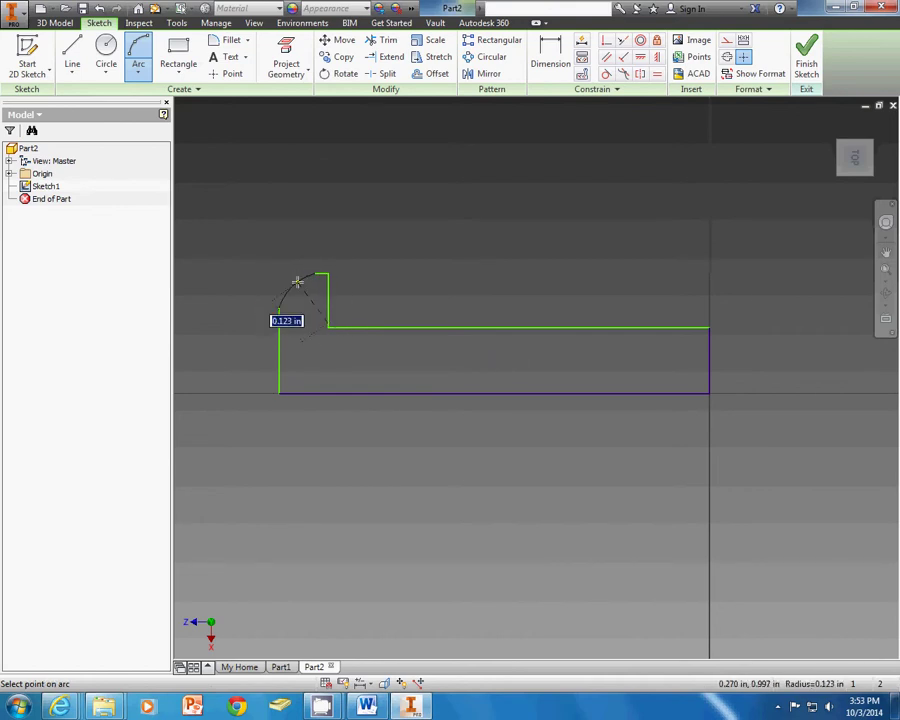
pyautogui.click(298, 285)
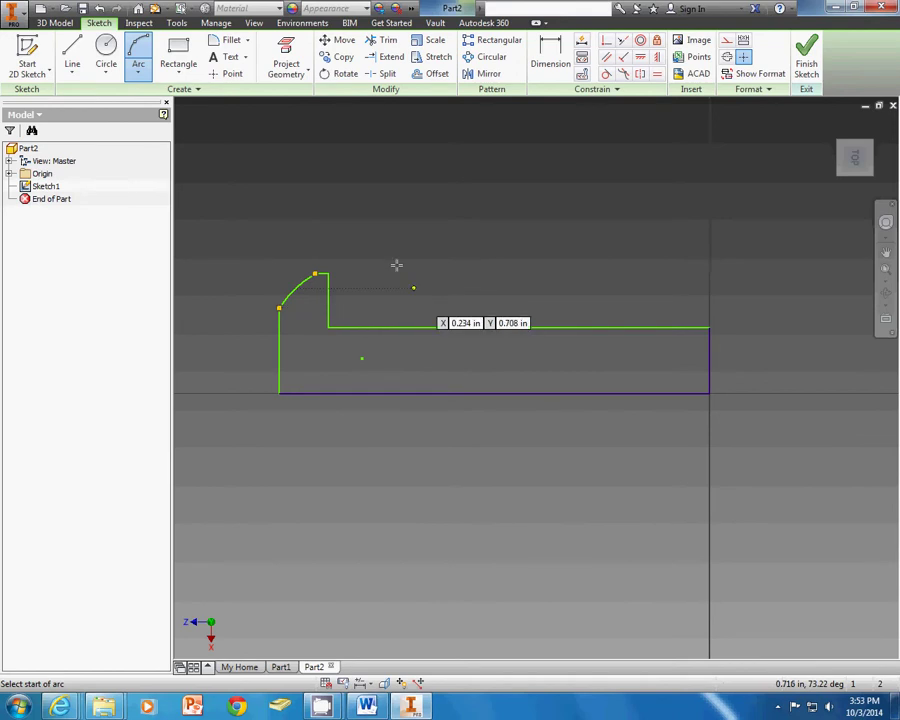
pyautogui.click(549, 56)
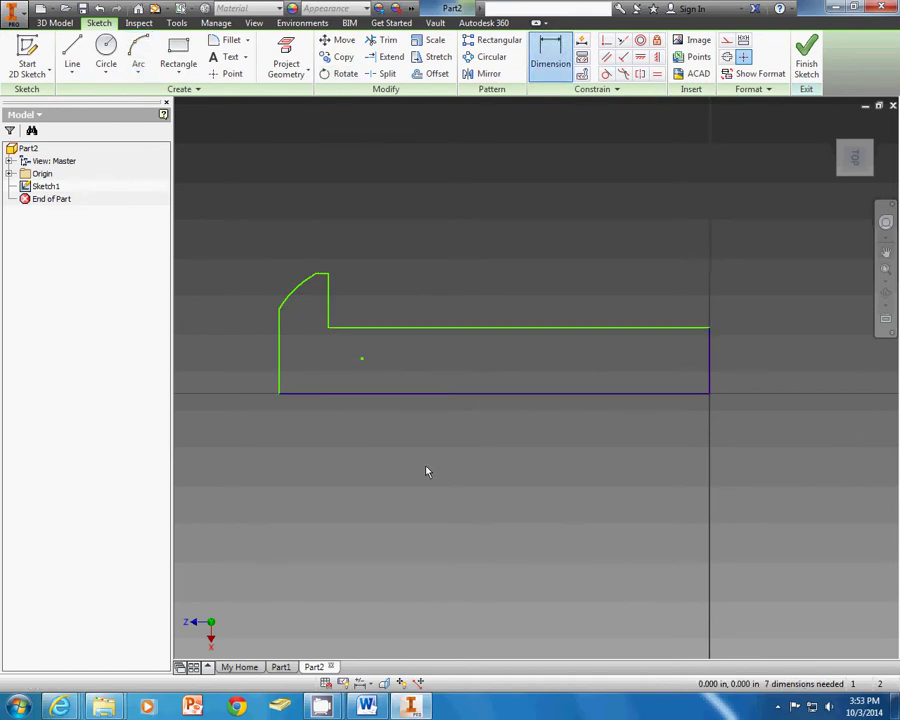
# - Review the Axle Peg drawing in Word, then return to the Inventor sketch
pyautogui.moveTo(366, 706)
pyautogui.click(370, 637)
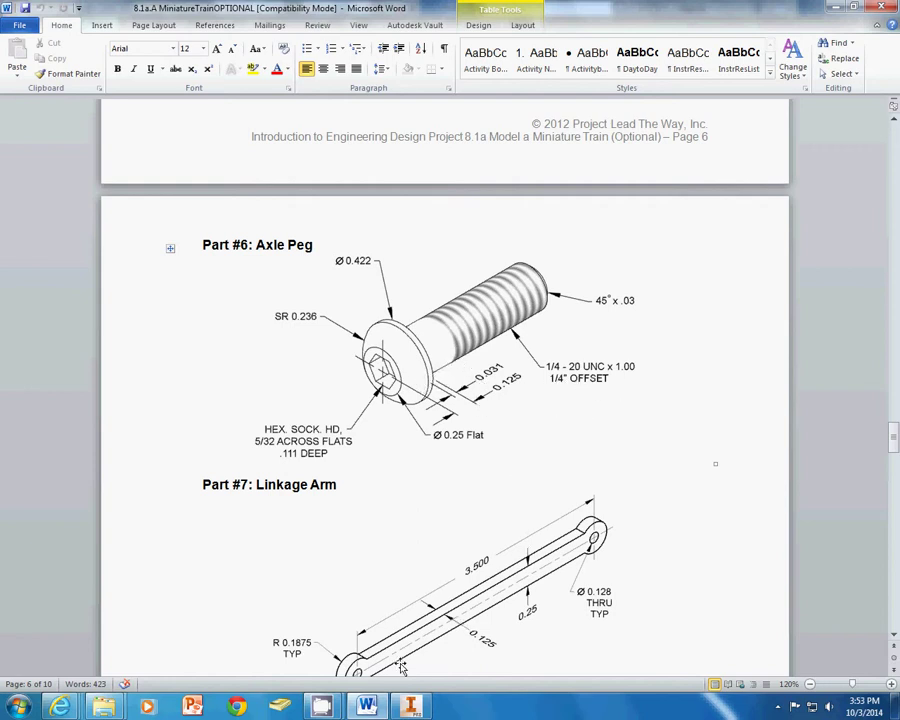
pyautogui.click(410, 706)
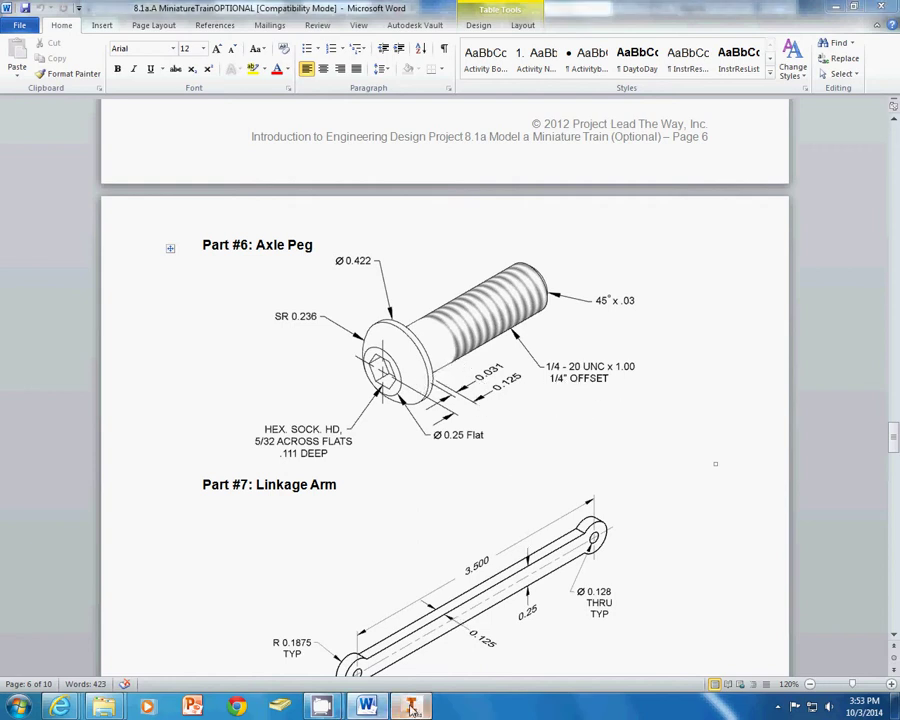
# - Dimension the shank length as 1 and the head width as .125
pyautogui.click(496, 329)
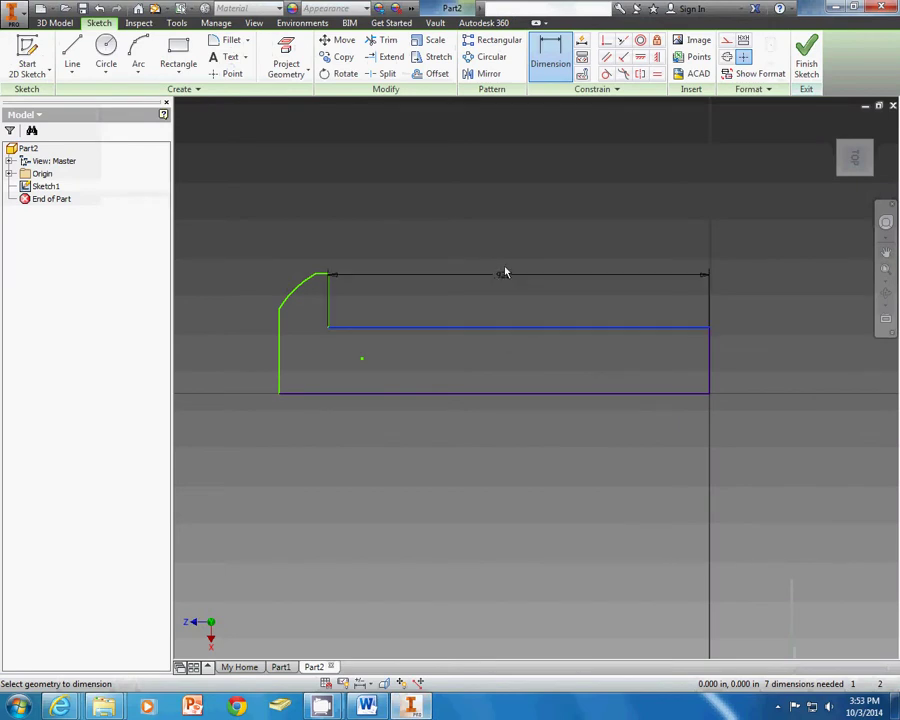
pyautogui.click(516, 207)
pyautogui.write('1')
pyautogui.press('Return')
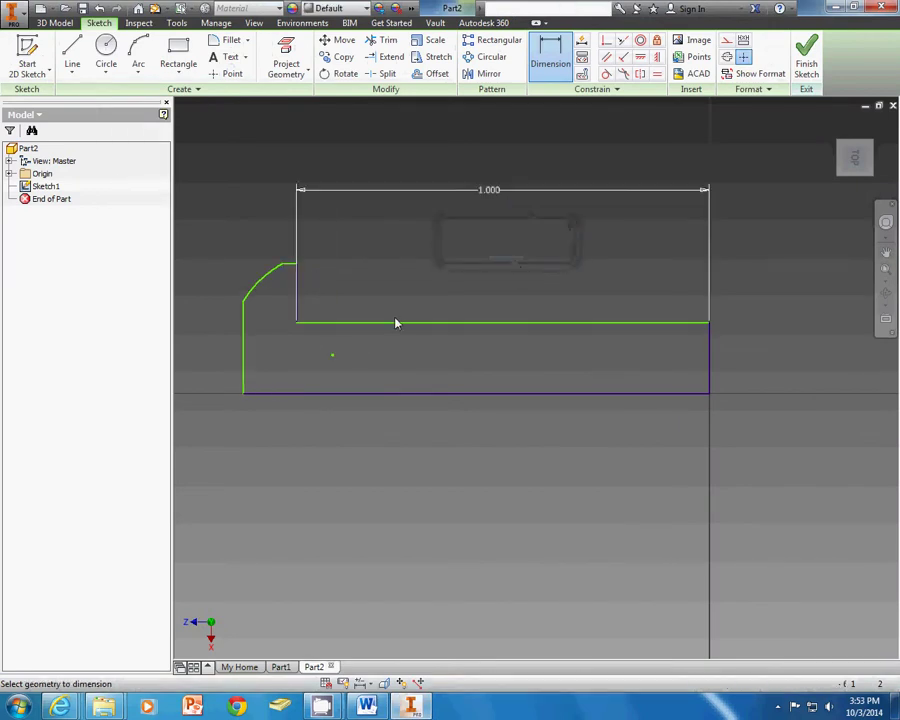
pyautogui.click(245, 362)
pyautogui.click(295, 318)
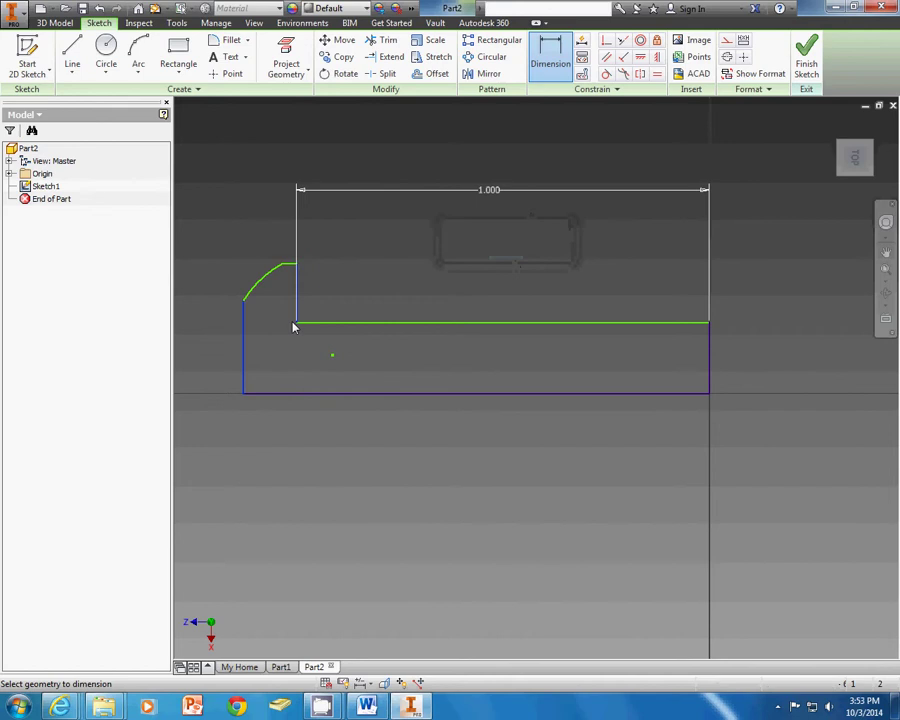
pyautogui.click(277, 471)
pyautogui.write('1')
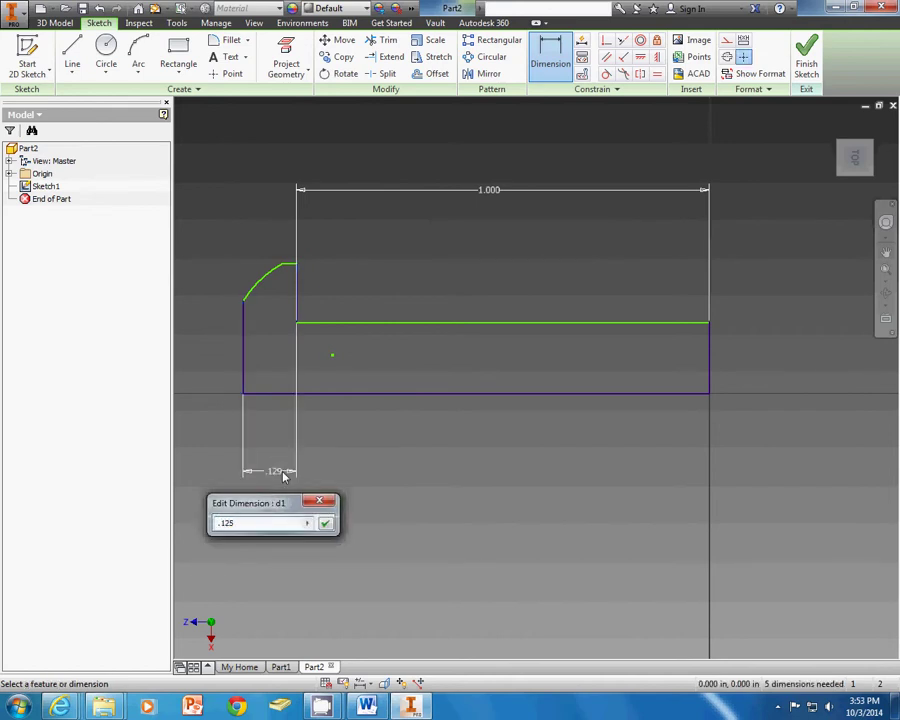
pyautogui.write('25')
pyautogui.press('Return')
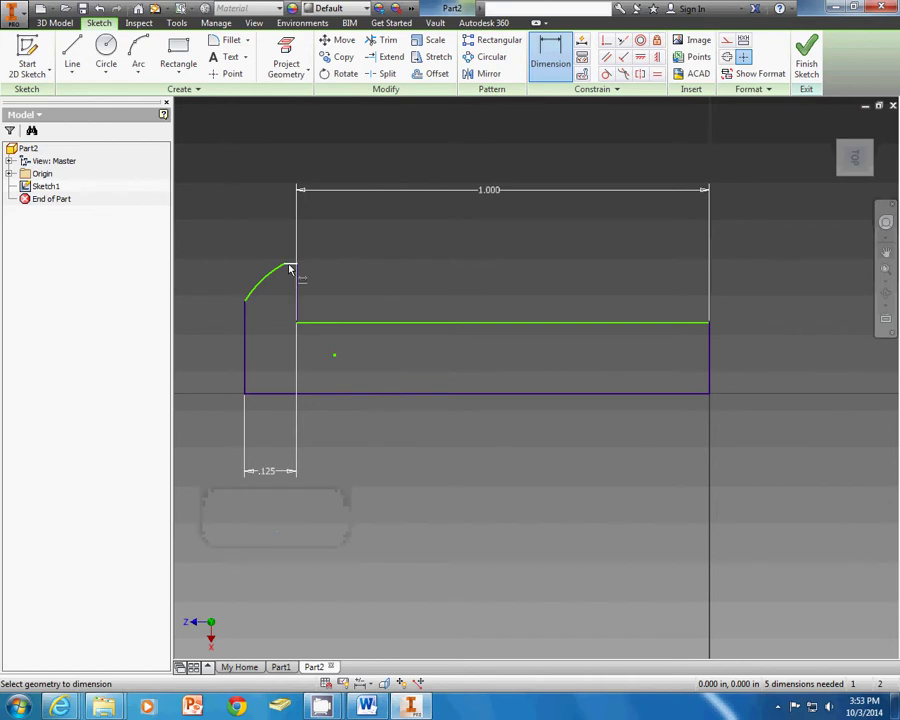
# - Dimension the short top step .031 and the head half-height as .422/2
pyautogui.click(296, 266)
pyautogui.click(285, 210)
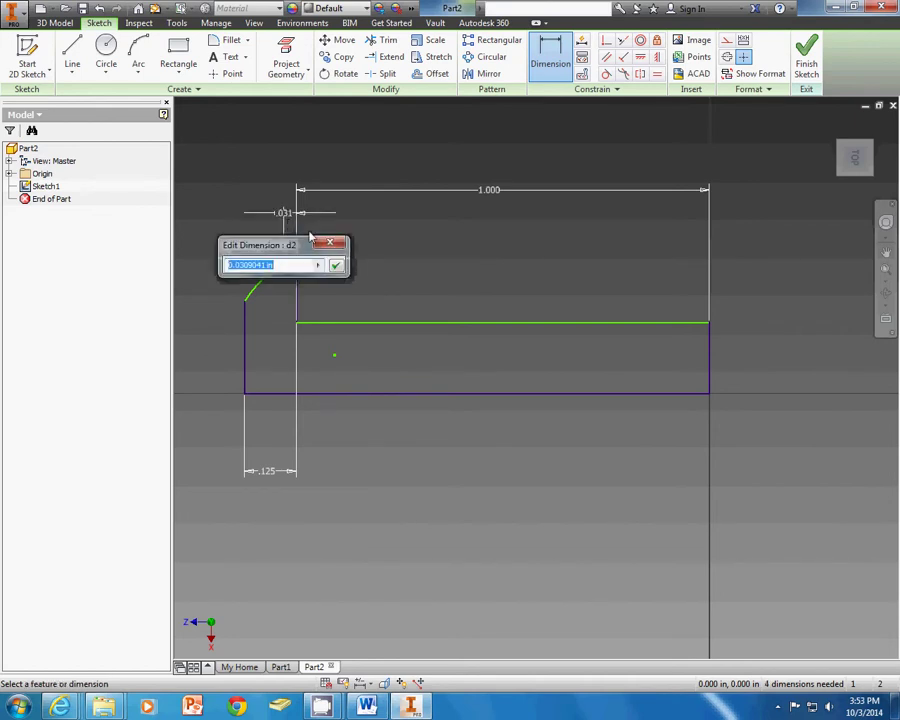
pyautogui.write('.031')
pyautogui.press('Return')
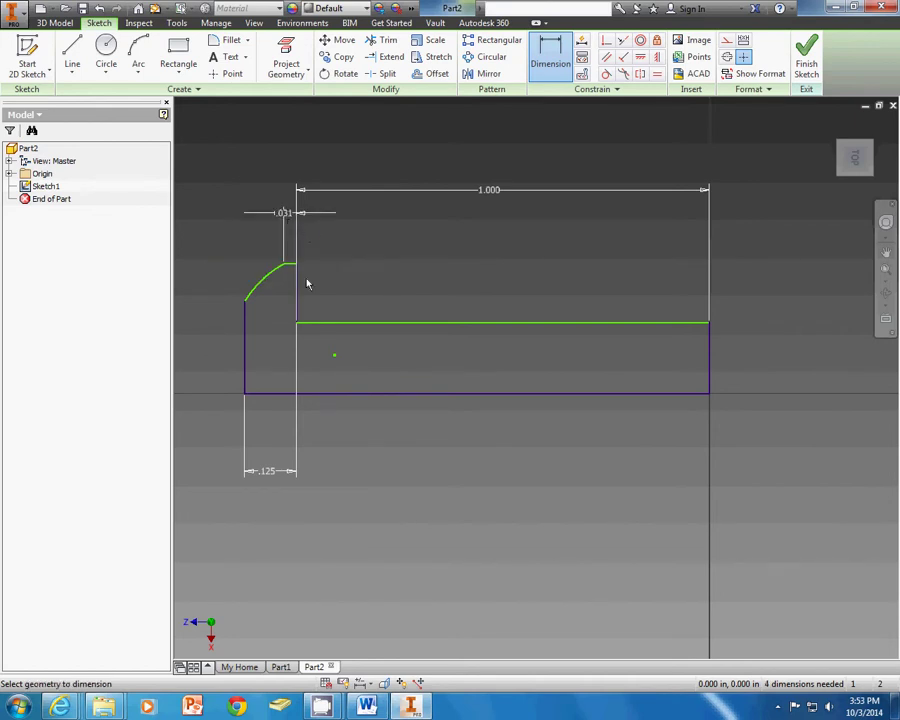
pyautogui.click(285, 266)
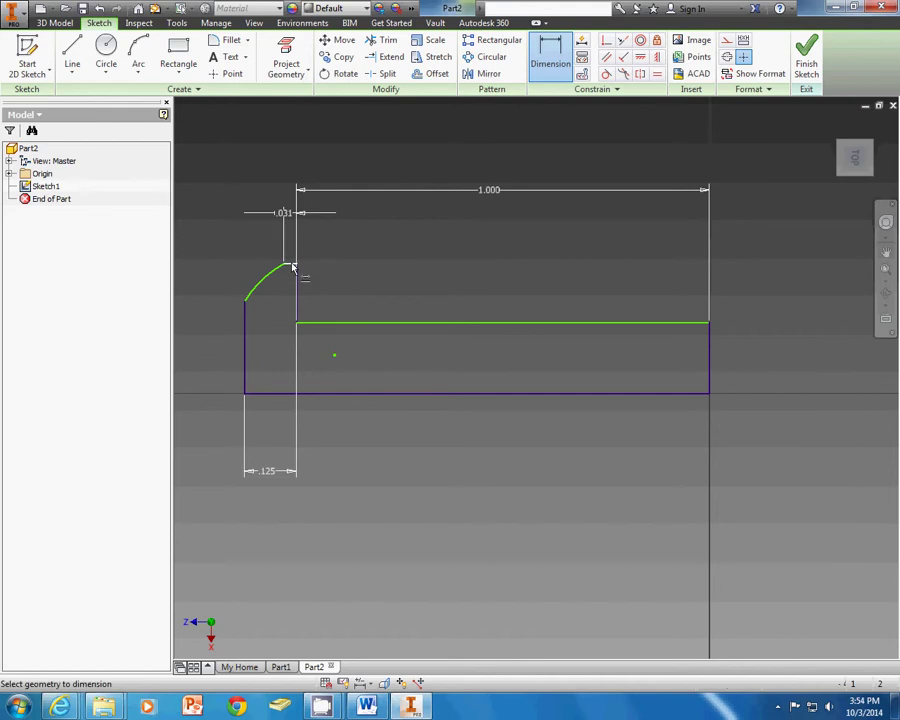
pyautogui.click(300, 393)
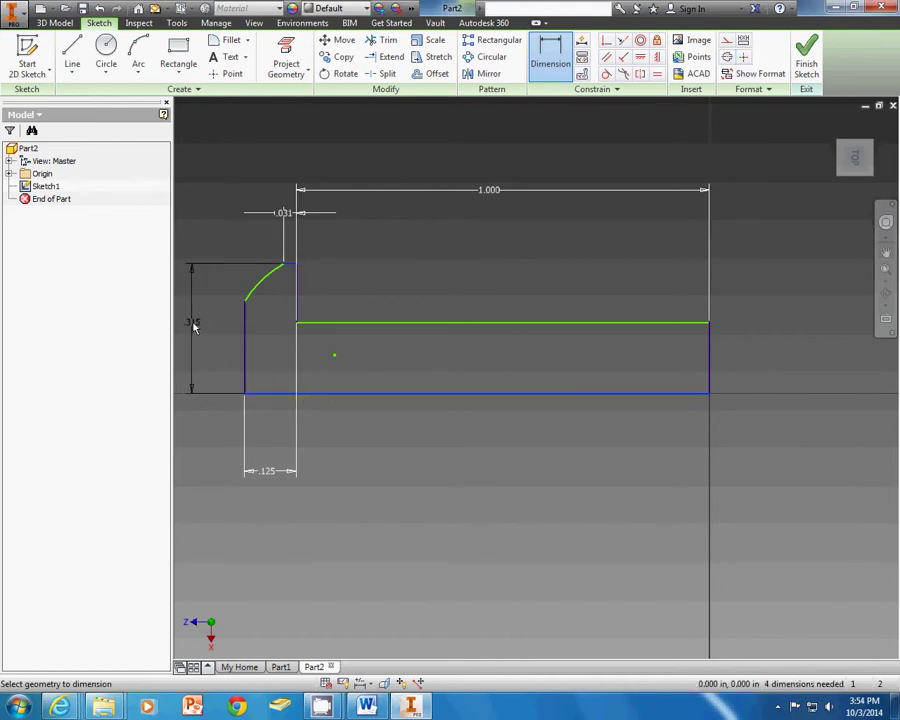
pyautogui.click(192, 321)
pyautogui.write('.422/2')
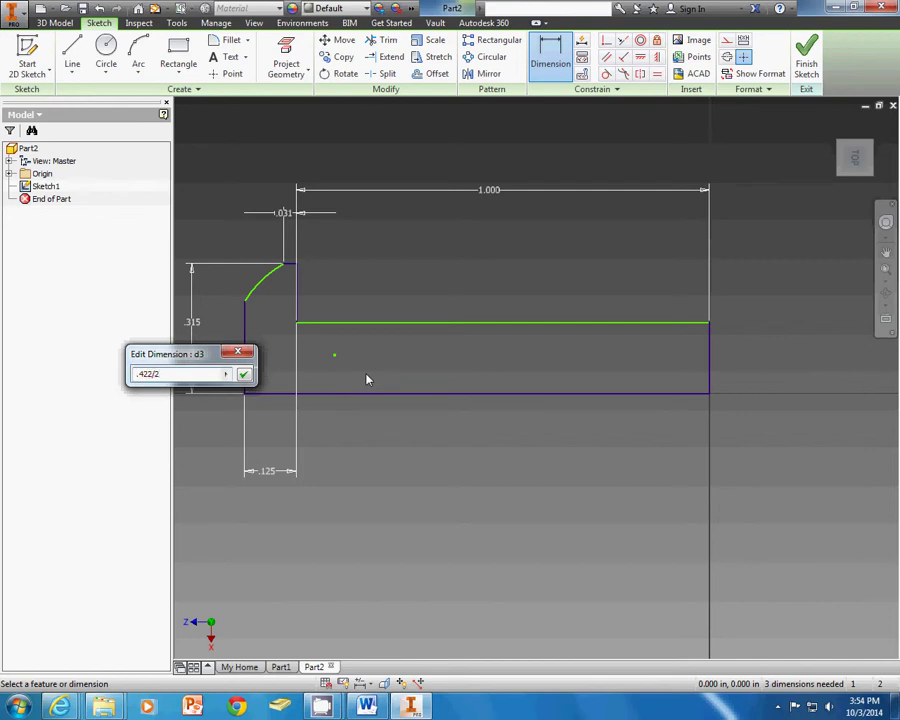
pyautogui.press('Return')
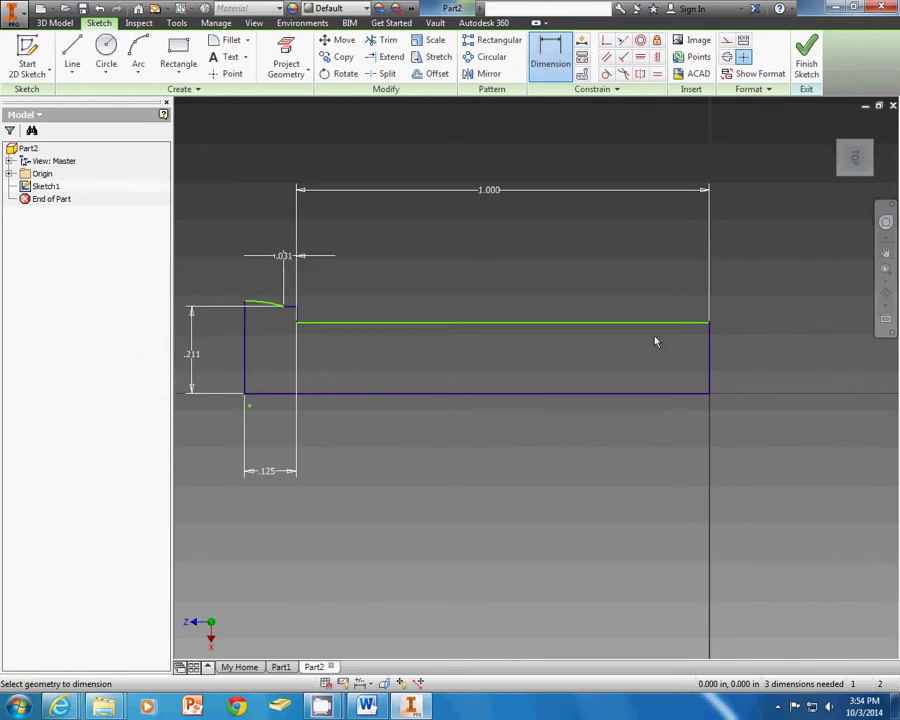
# - Set the shaft half-height to .25/2, then compare against the Word drawing
pyautogui.click(709, 344)
pyautogui.click(739, 358)
pyautogui.write('.25/2')
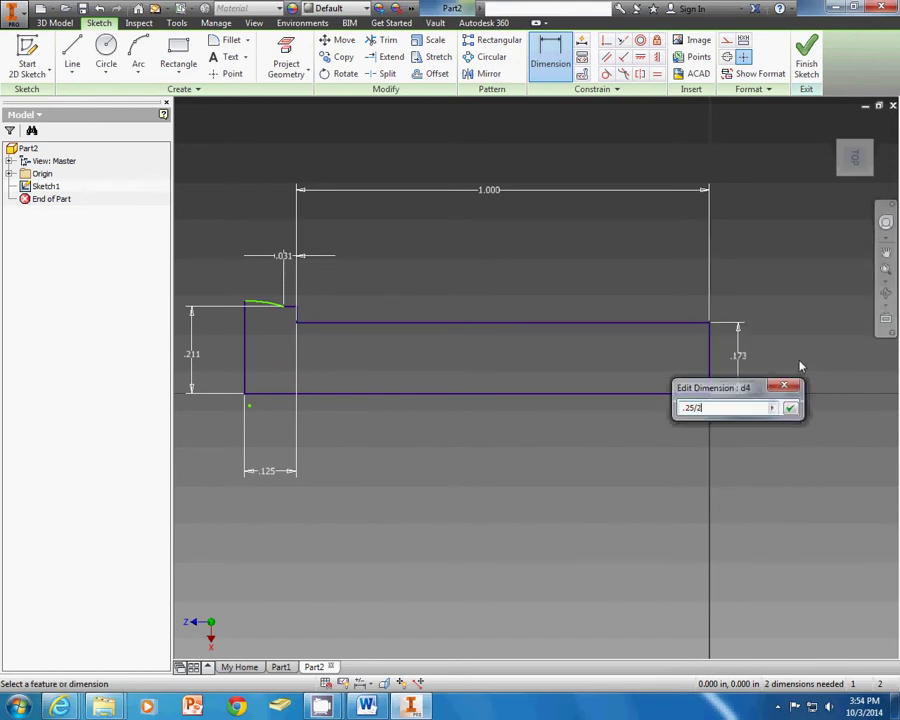
pyautogui.press('Return')
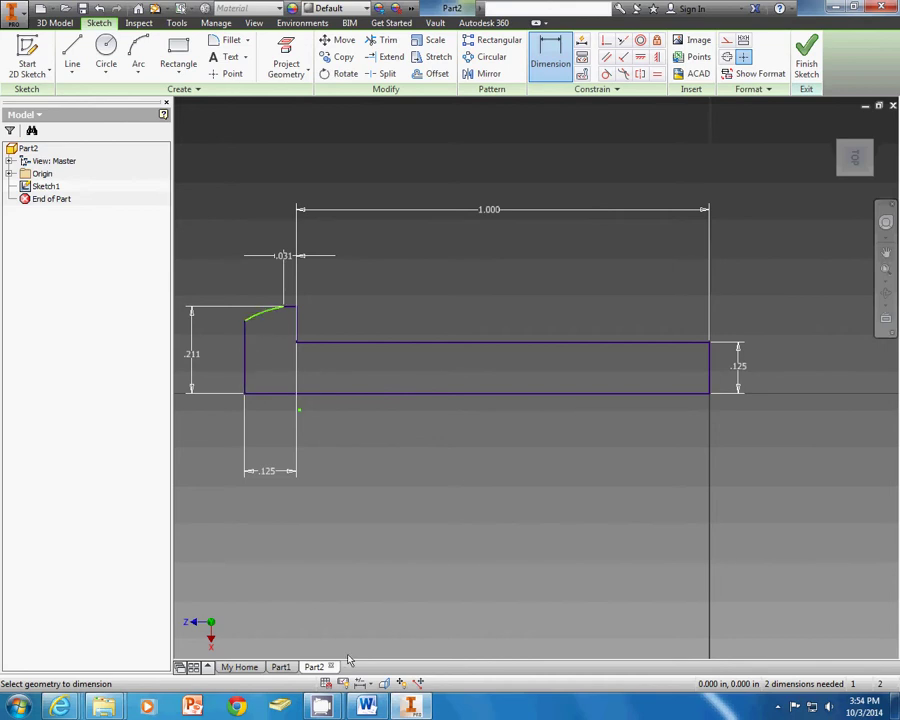
pyautogui.click(367, 706)
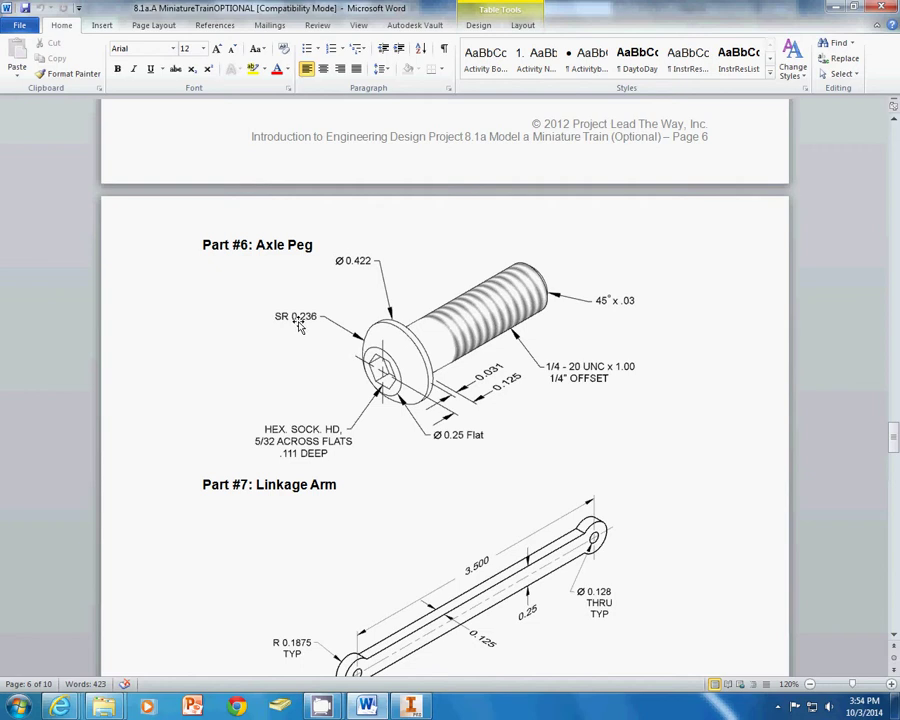
pyautogui.click(367, 706)
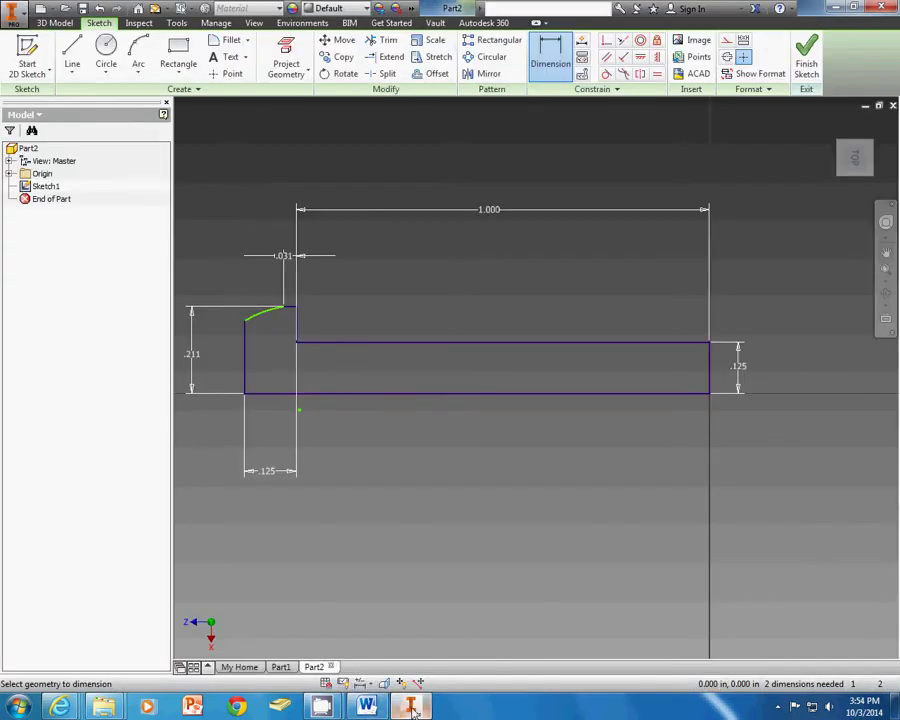
# - Give the head arc a .236 radius and drag its left endpoint down the left edge
pyautogui.click(258, 322)
pyautogui.click(232, 228)
pyautogui.write('.23')
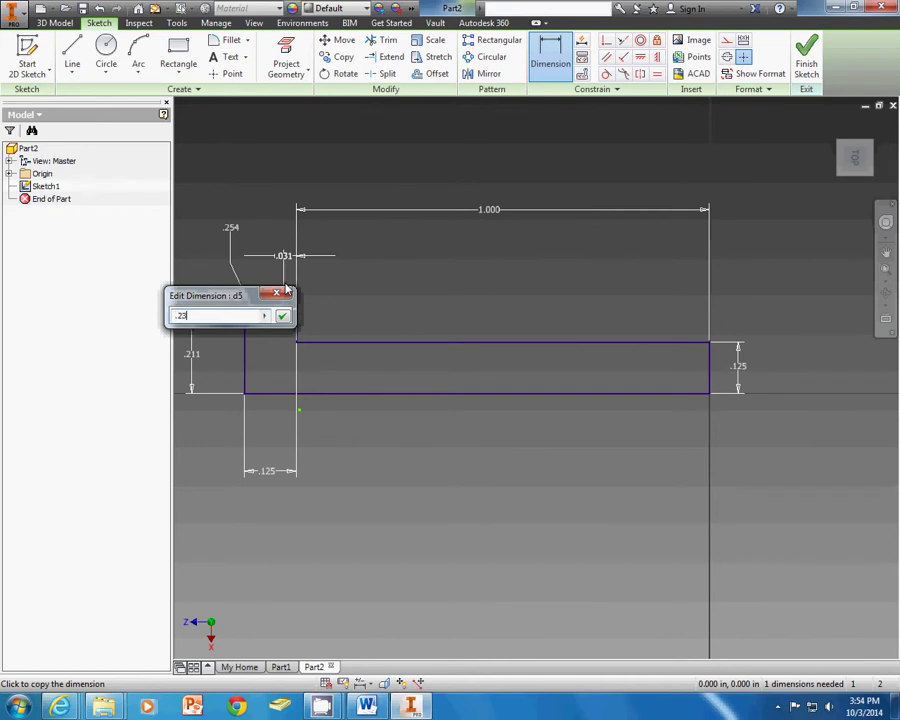
pyautogui.write('6')
pyautogui.press('Return')
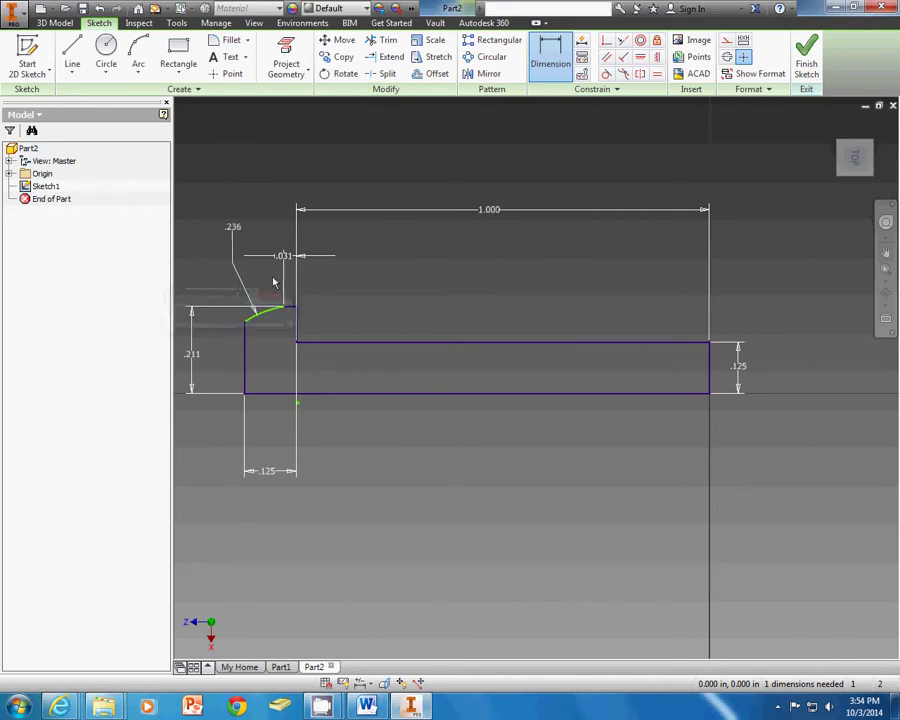
pyautogui.rightClick(262, 169)
pyautogui.click(312, 176)
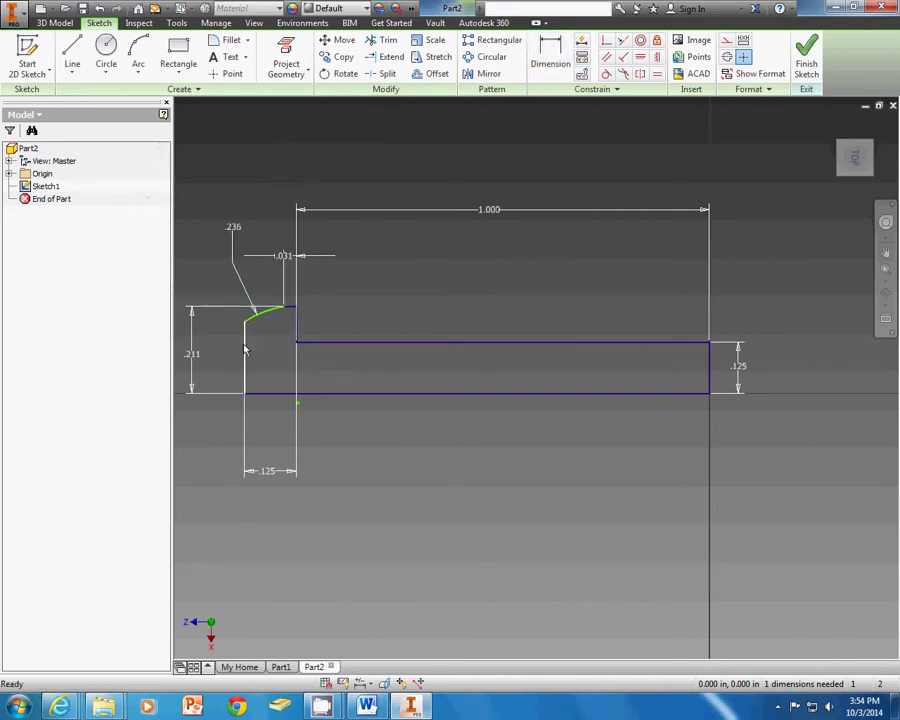
pyautogui.moveTo(245, 317); pyautogui.dragTo(244, 347)
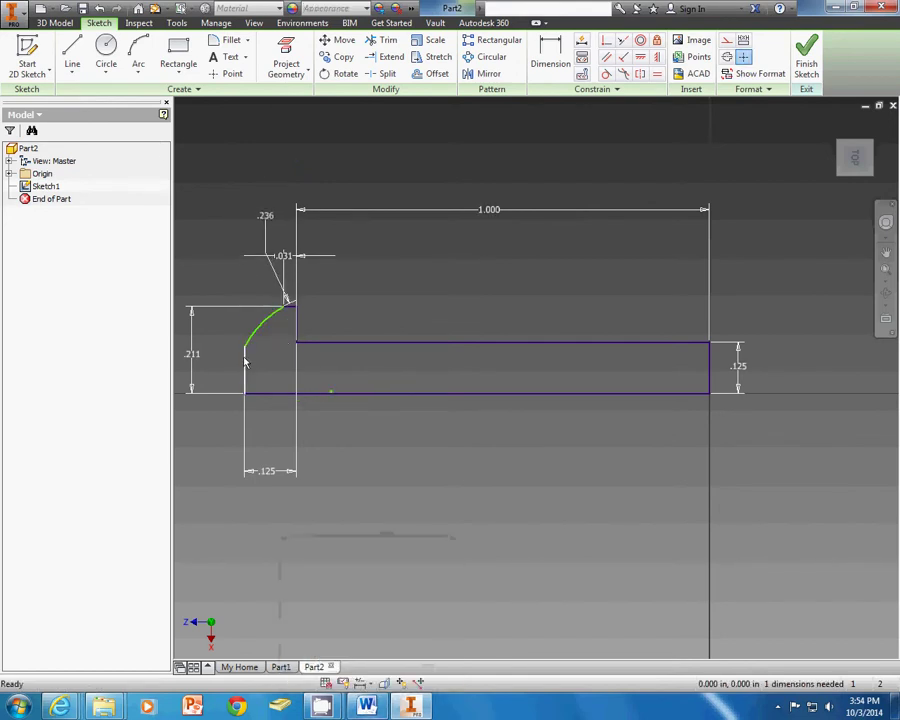
# - Dimension the short vertical tip edge as .125, fully constraining the profile
pyautogui.press('d')
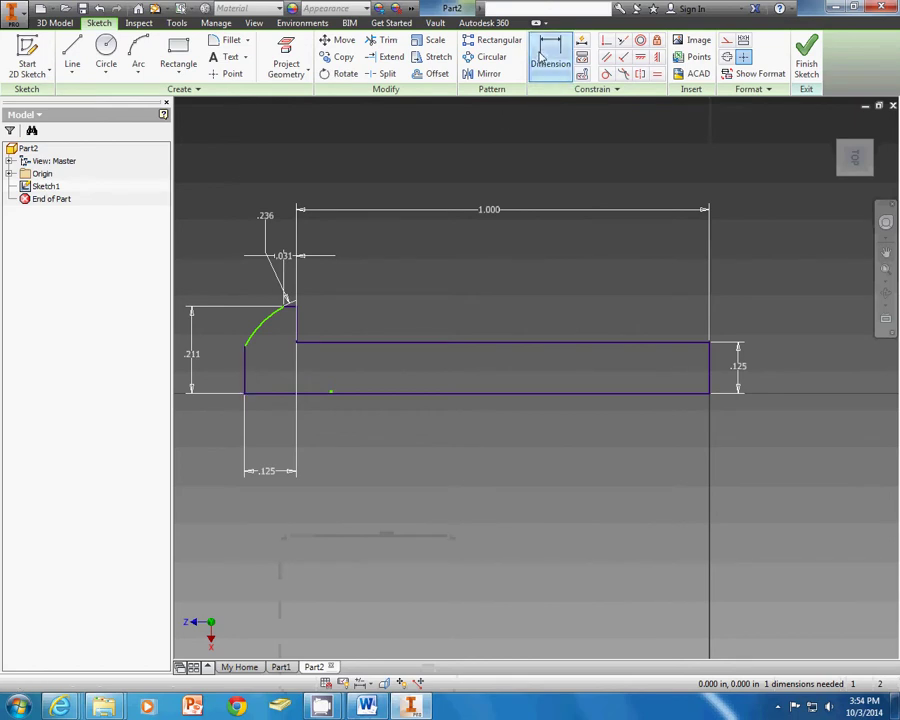
pyautogui.click(247, 377)
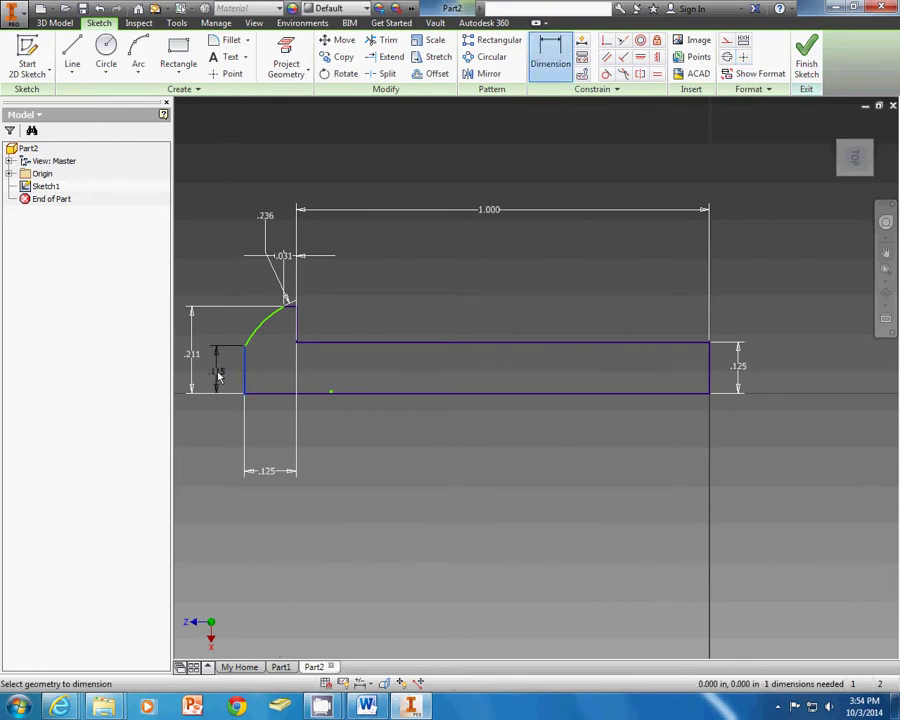
pyautogui.click(220, 372)
pyautogui.write('.25')
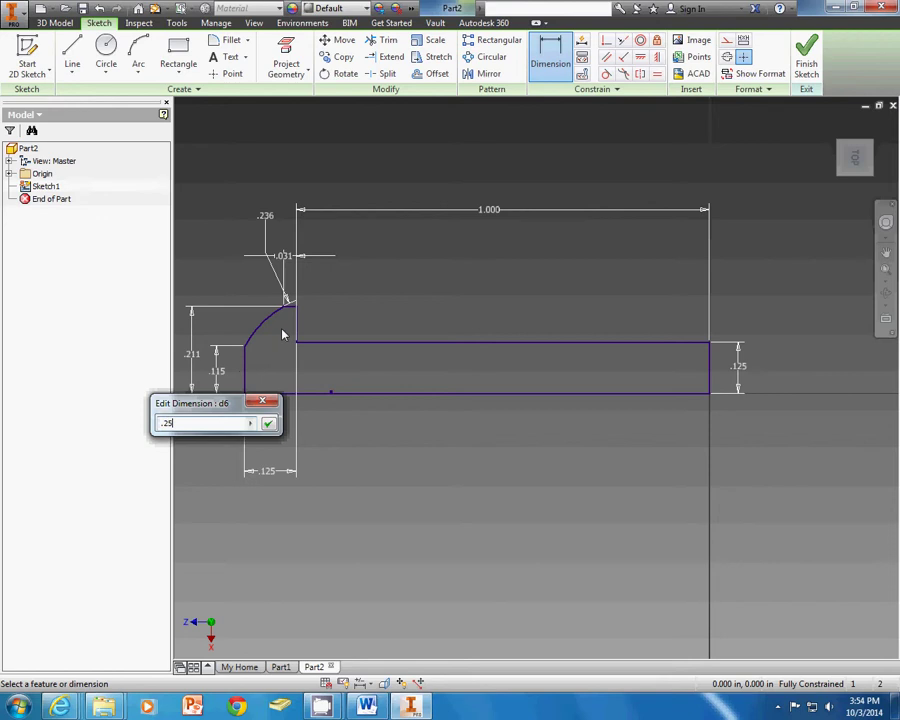
pyautogui.write('125')
pyautogui.press('Return')
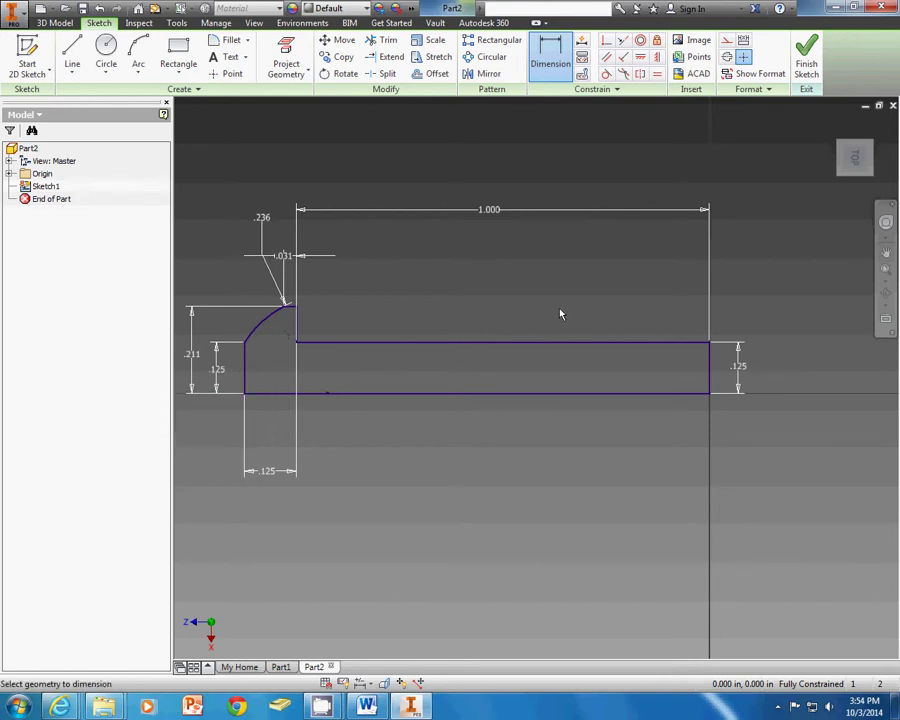
# - Revolve the profile a full turn about the bottom axis line into a solid peg
pyautogui.keyDown('shift'); pyautogui.moveTo(560, 313); pyautogui.dragTo(583, 333, button='middle'); pyautogui.keyUp('shift')
pyautogui.press('r')
pyautogui.scroll(-2, 366, 428)
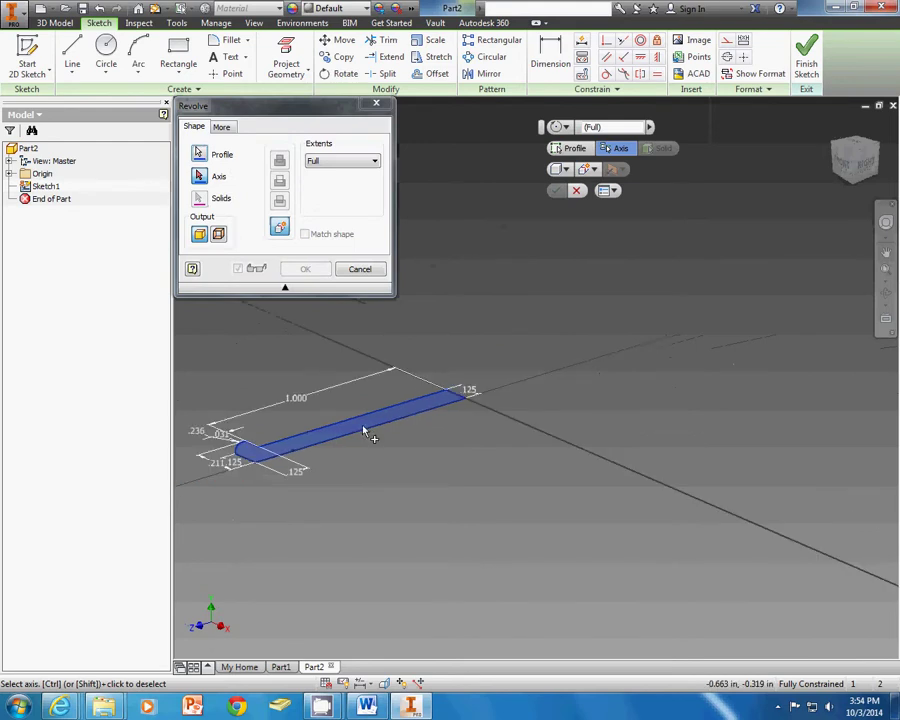
pyautogui.moveTo(366, 428); pyautogui.dragTo(416, 383, button='middle')
pyautogui.scroll(3, 340, 410)
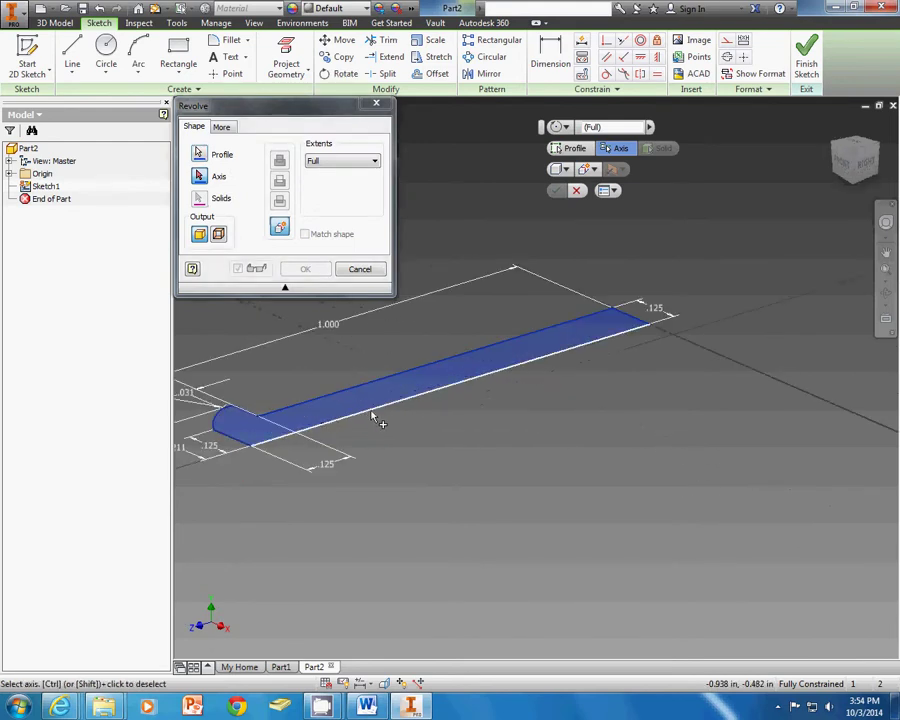
pyautogui.click(374, 416)
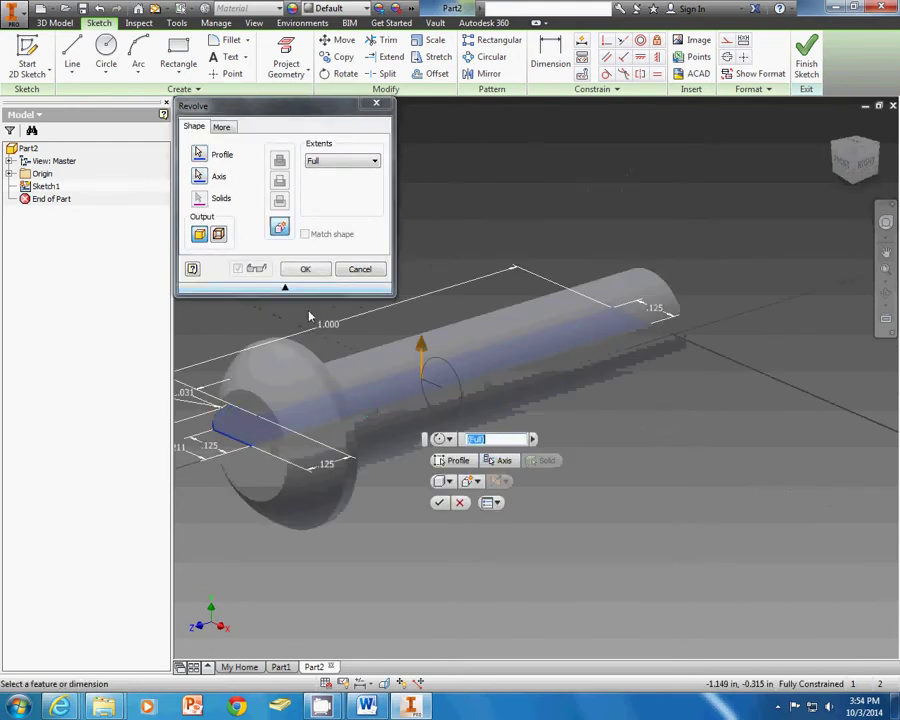
pyautogui.click(305, 270)
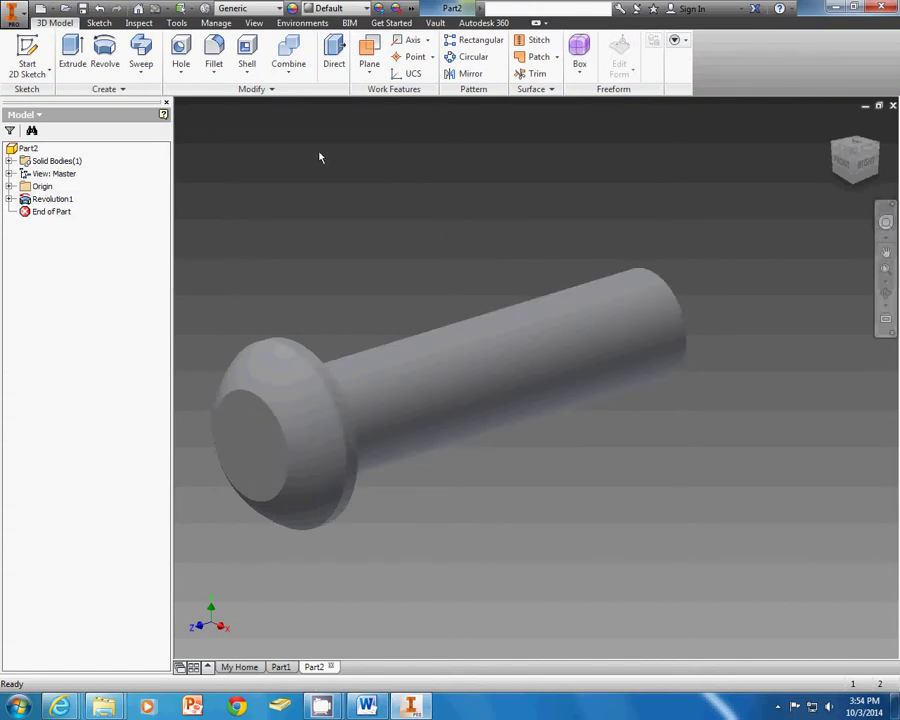
# - Add a .75 in long thread to the shank surface at 0 offset
pyautogui.click(182, 76)
pyautogui.click(199, 125)
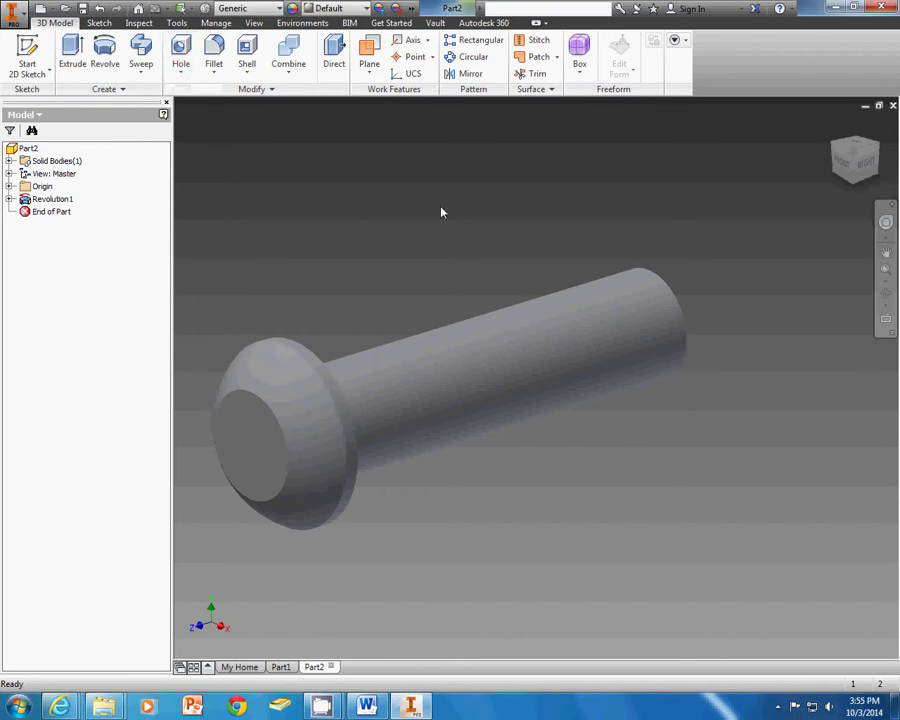
pyautogui.click(600, 335)
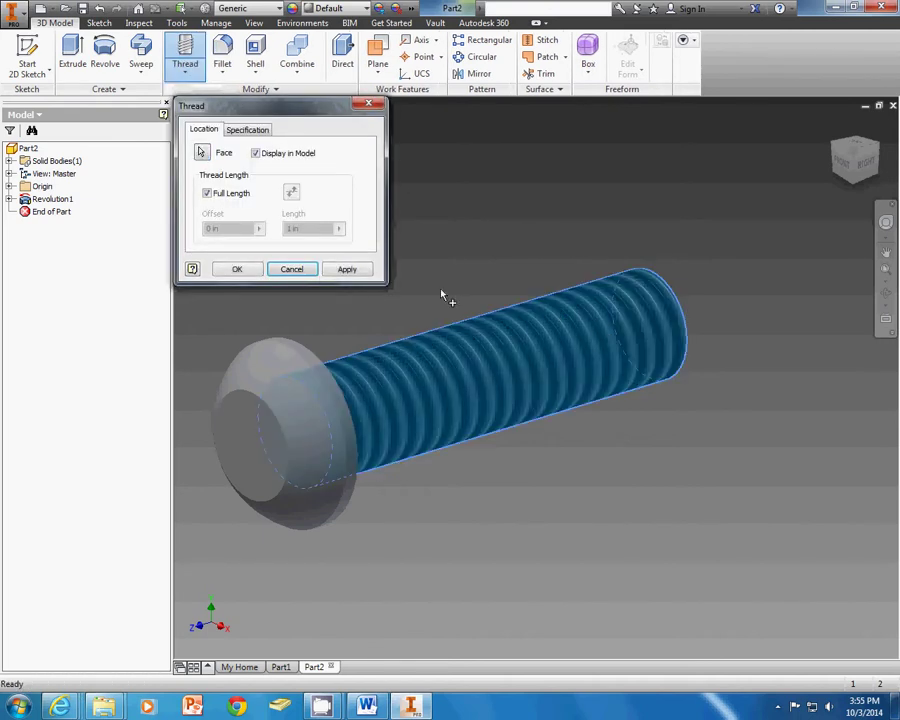
pyautogui.click(207, 193)
pyautogui.click(232, 228)
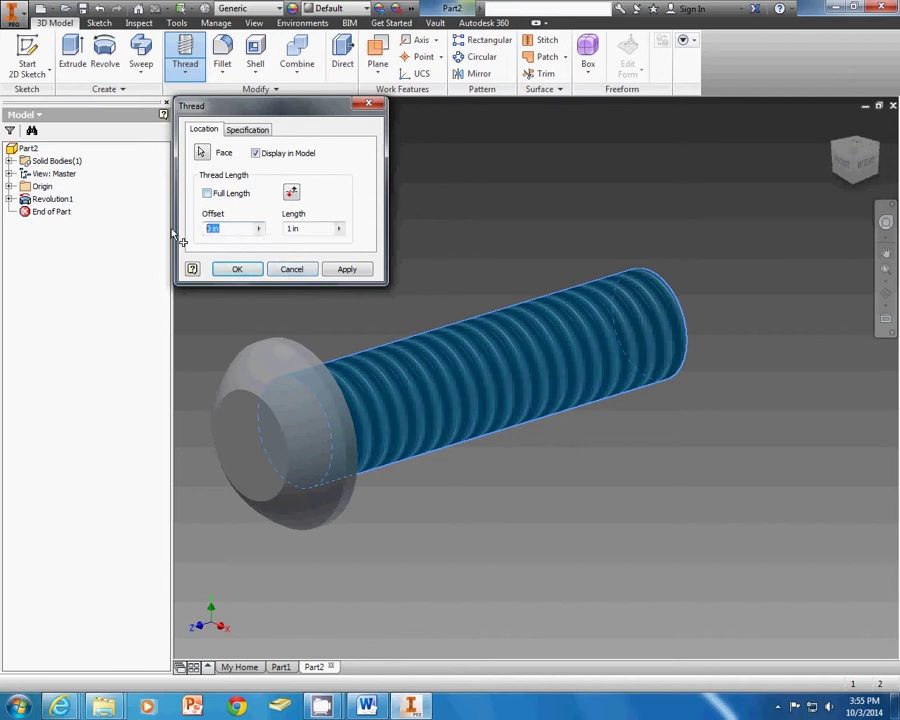
pyautogui.write('.25')
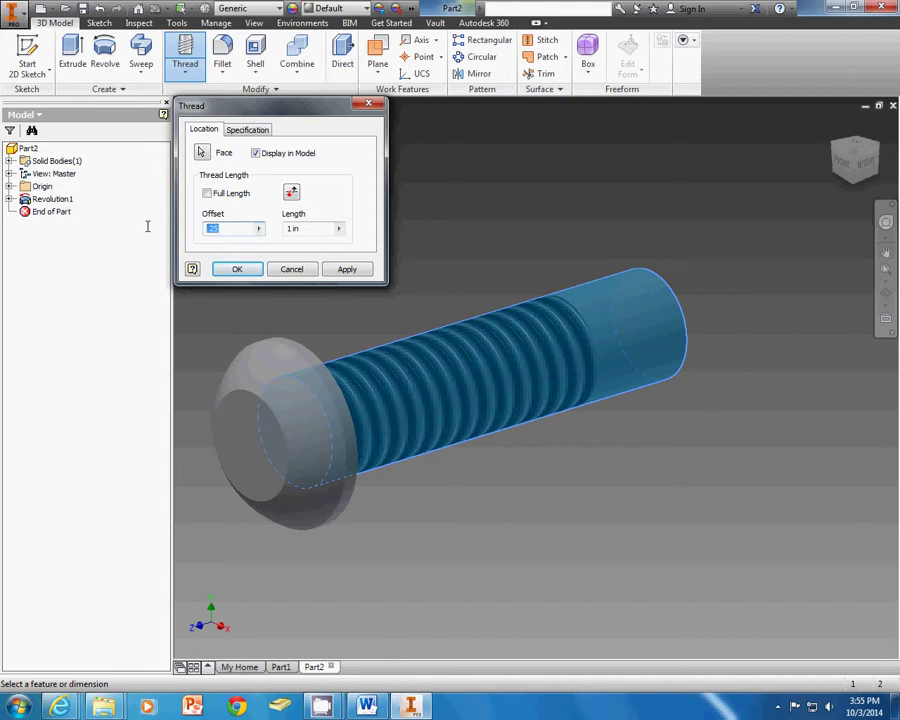
pyautogui.write('0')
pyautogui.press('Tab')
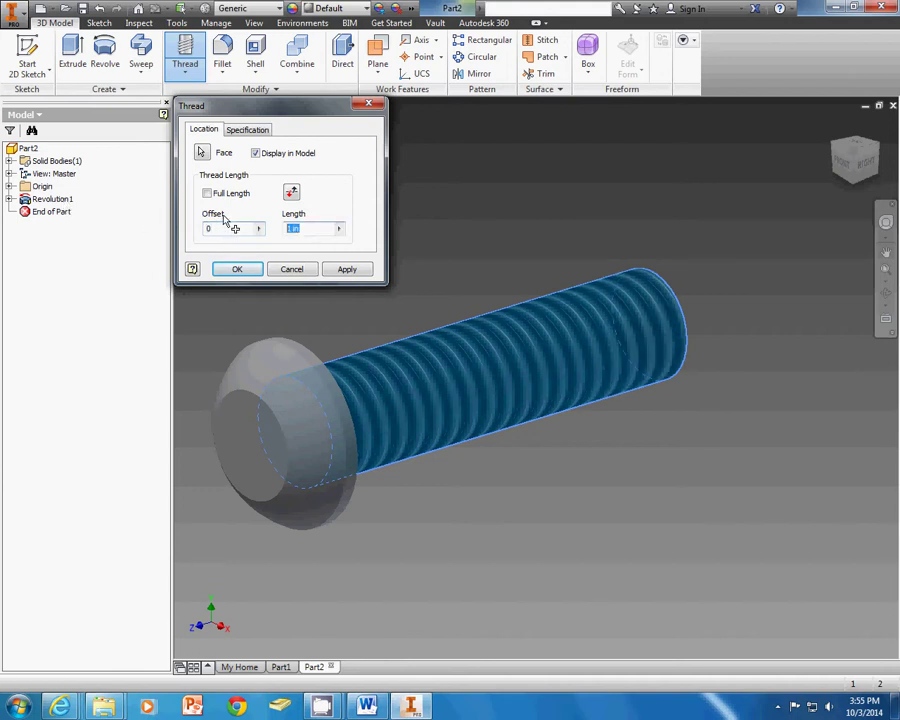
pyautogui.write('.75')
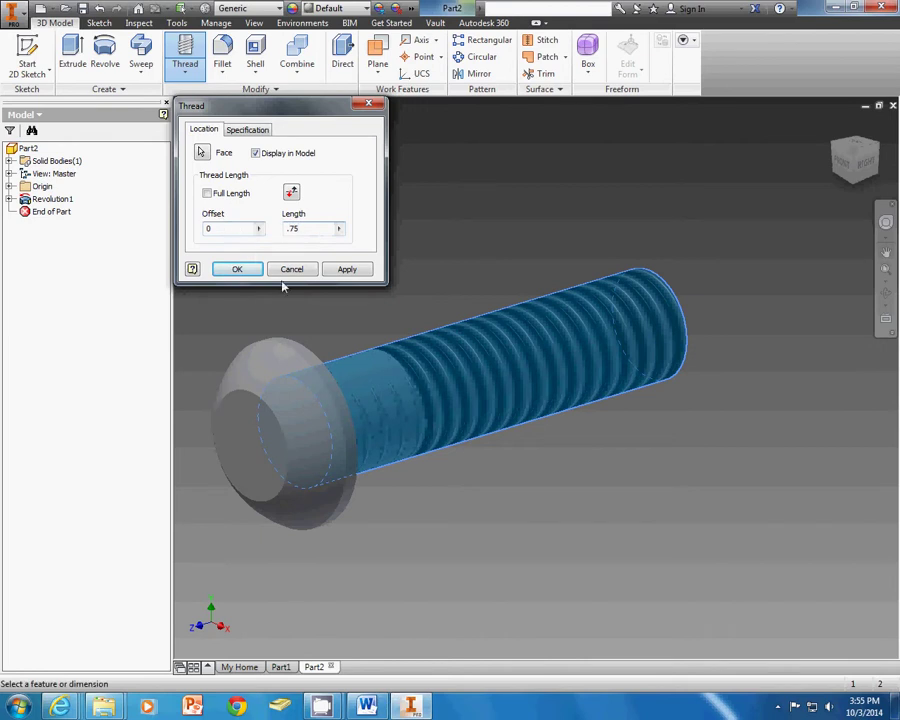
pyautogui.click(238, 270)
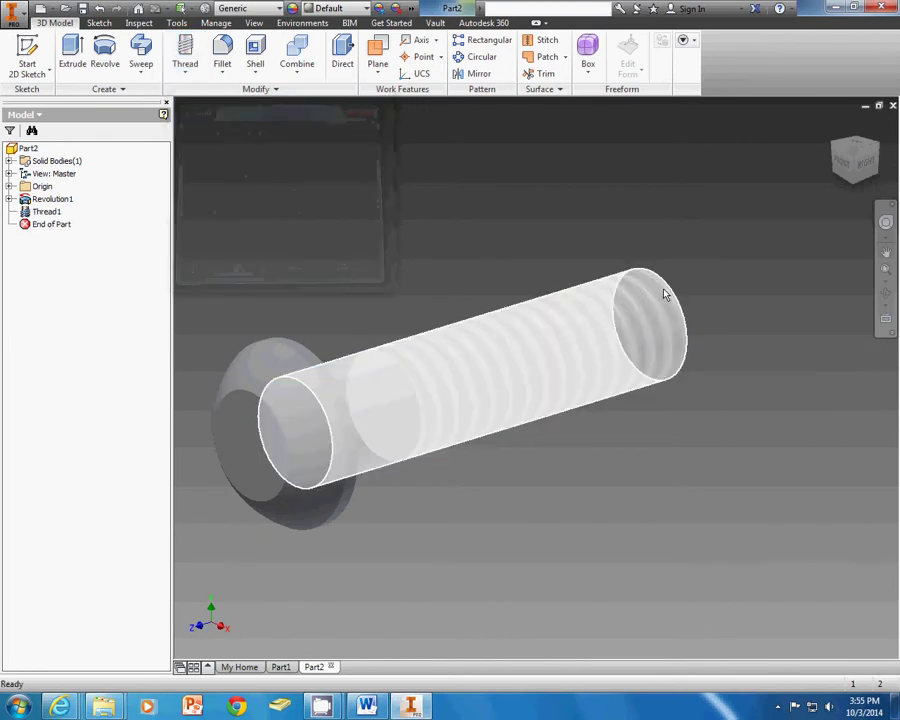
# - Put a .03 chamfer on the threaded tip's end edge after checking the Word drawing
pyautogui.click(222, 72)
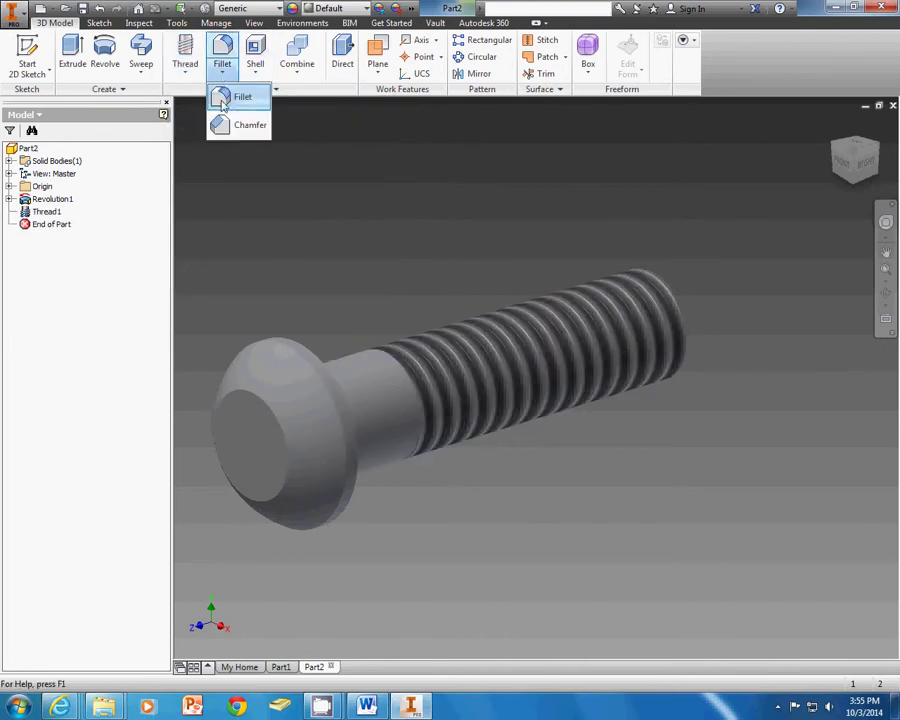
pyautogui.click(222, 125)
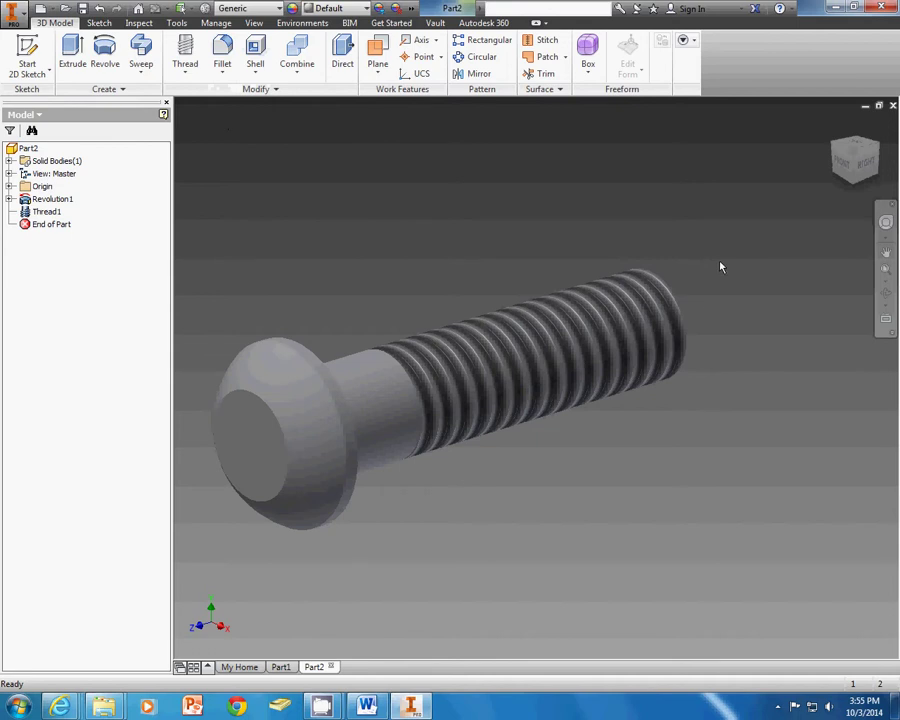
pyautogui.click(680, 312)
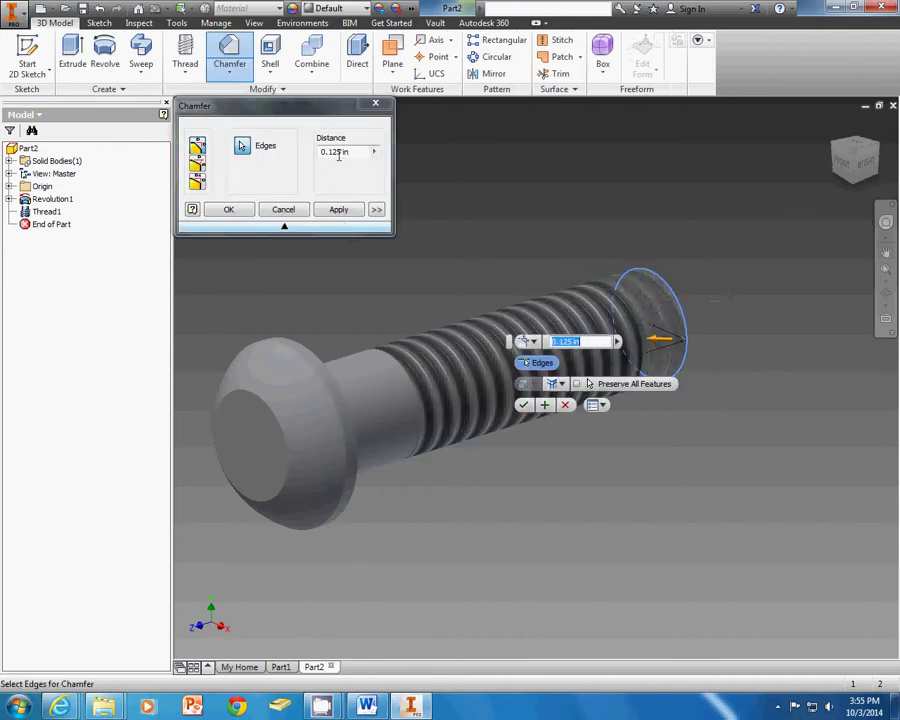
pyautogui.moveTo(374, 152); pyautogui.dragTo(292, 156)
pyautogui.write('.03')
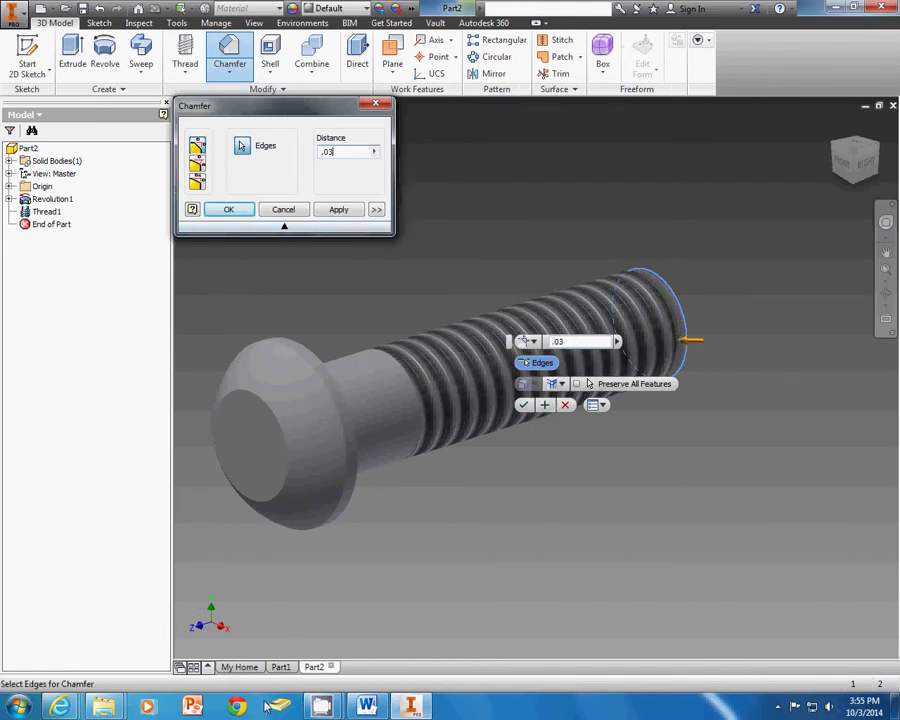
pyautogui.moveTo(366, 706)
pyautogui.click(370, 648)
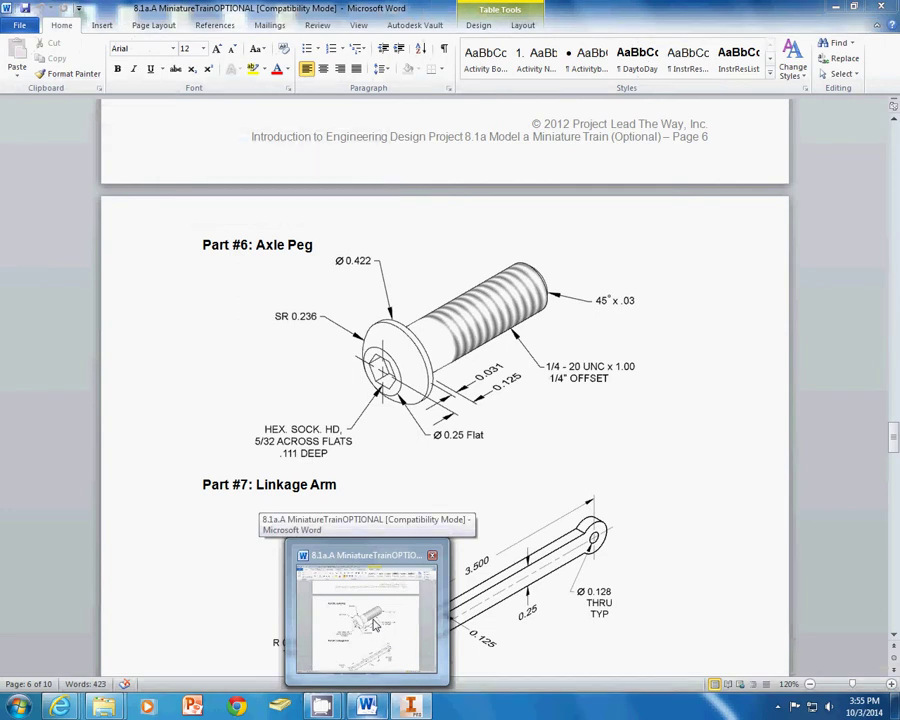
pyautogui.hotkey('alt', 'Tab')
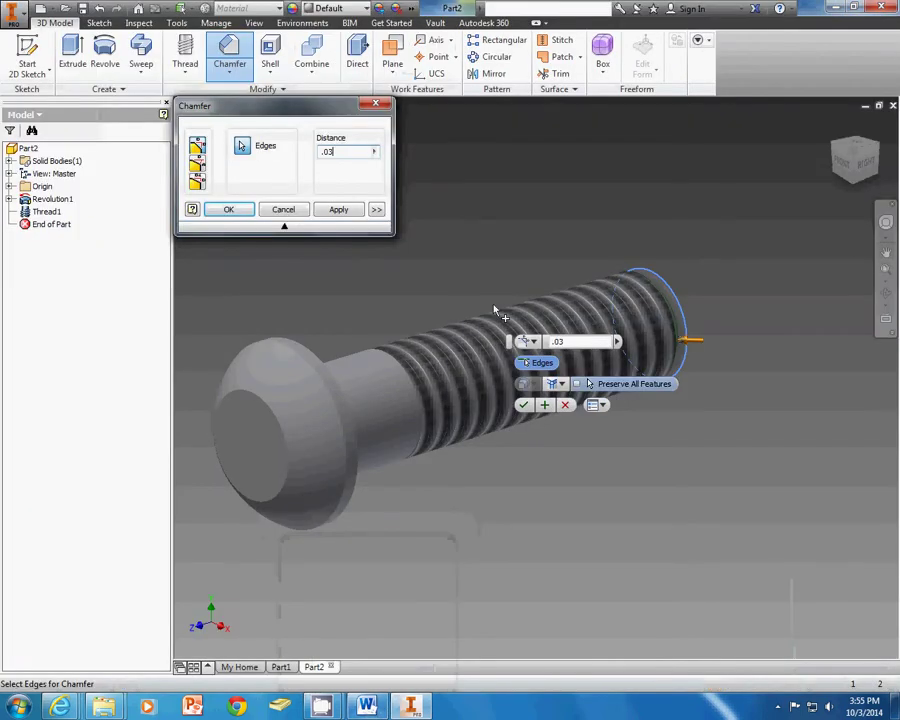
pyautogui.click(228, 210)
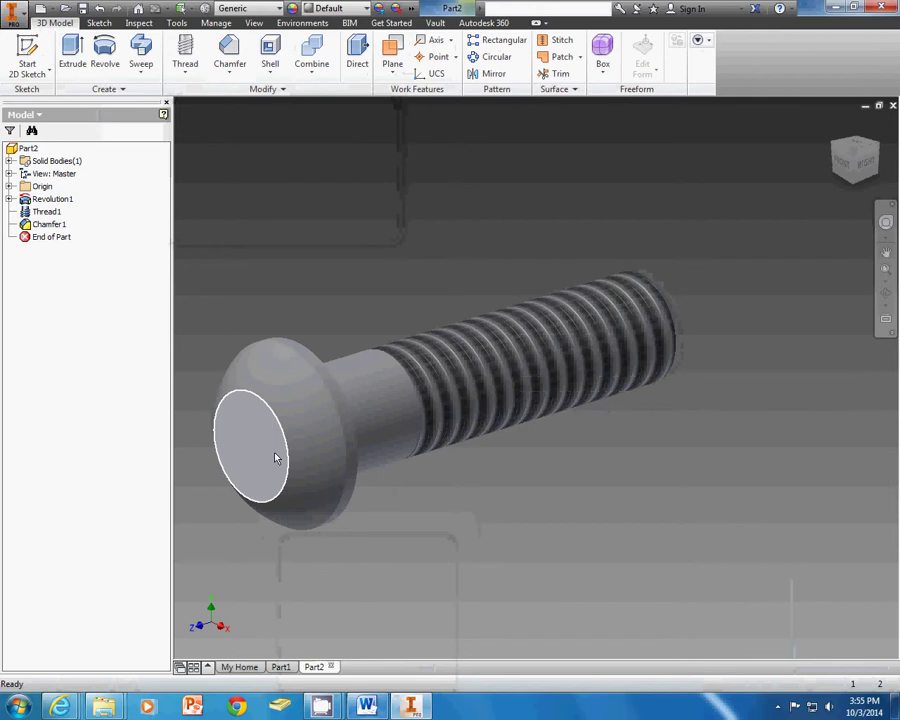
# - Sketch a hexagon centred at the origin on the head's end face
pyautogui.click(28, 55)
pyautogui.click(275, 446)
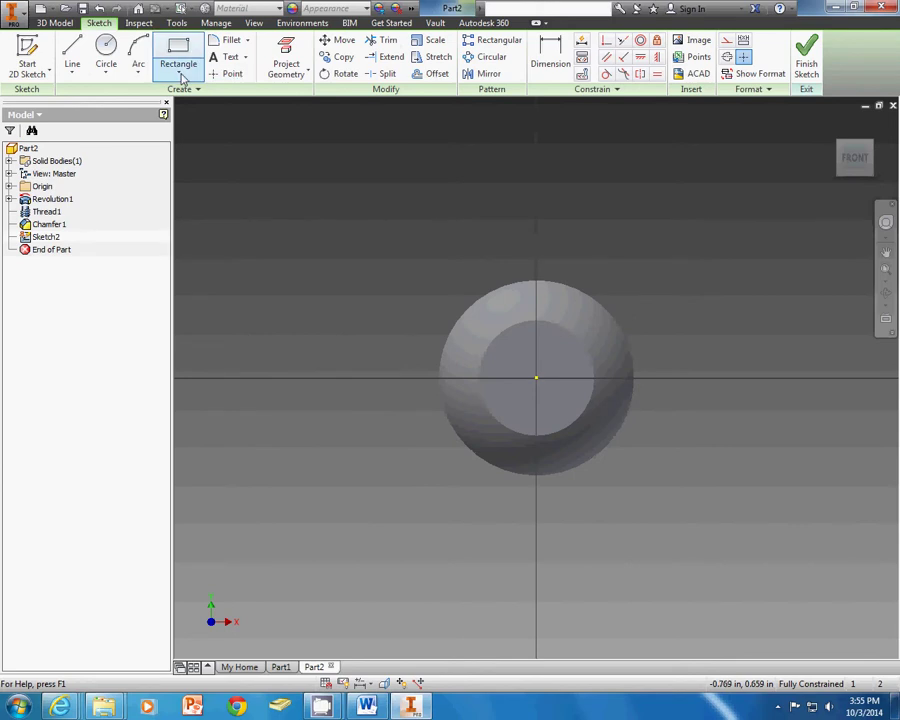
pyautogui.click(181, 80)
pyautogui.click(182, 345)
pyautogui.click(536, 378)
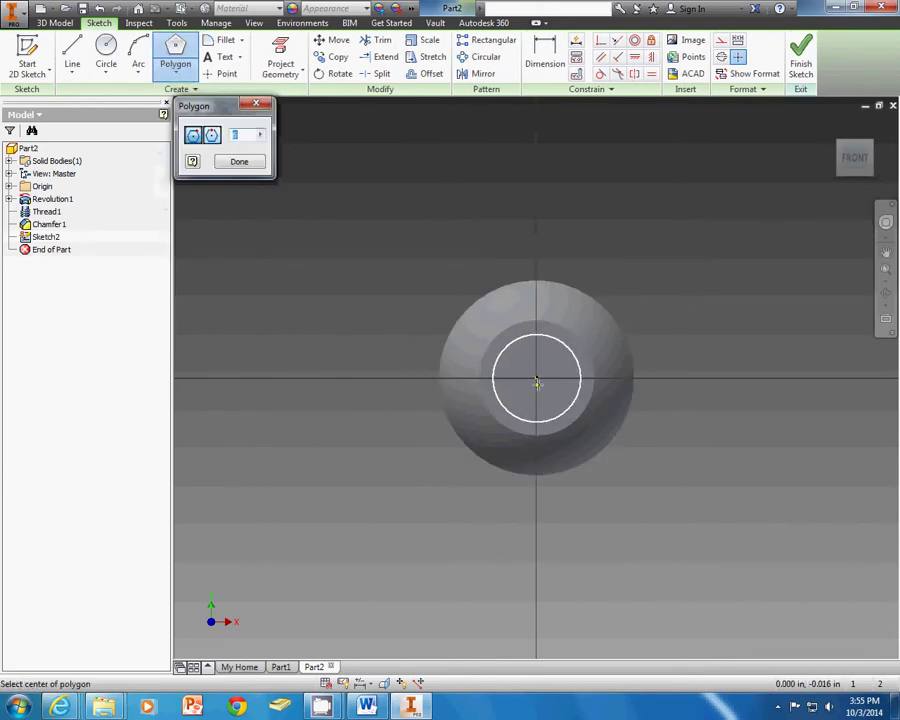
pyautogui.click(560, 360)
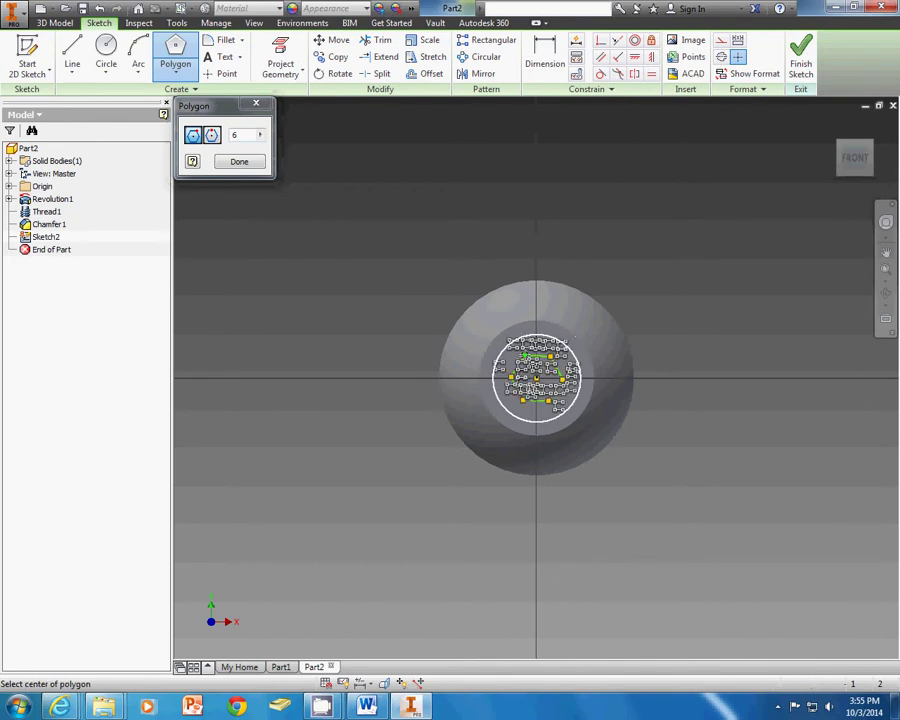
pyautogui.press('Escape')
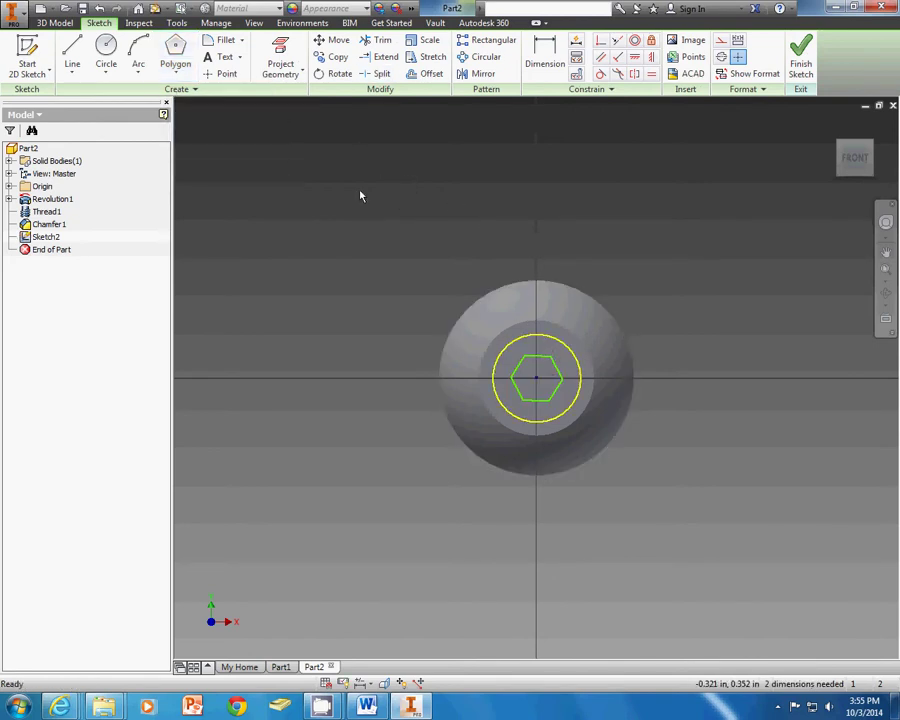
# - Dimension the hexagon 5/32 across flats, make its top edge horizontal, and finish the sketch
pyautogui.click(527, 66)
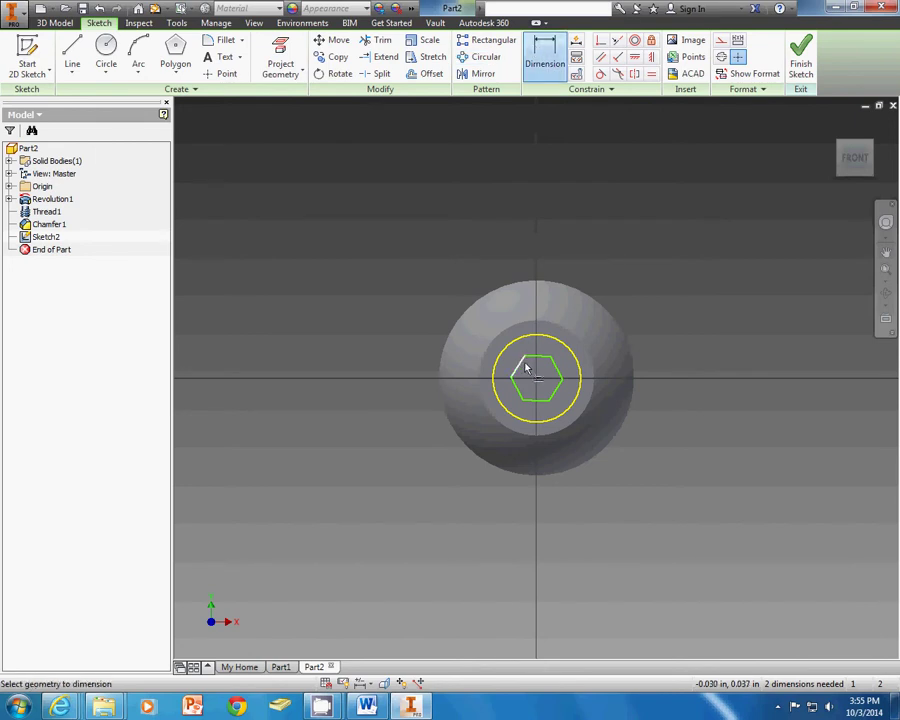
pyautogui.click(543, 407)
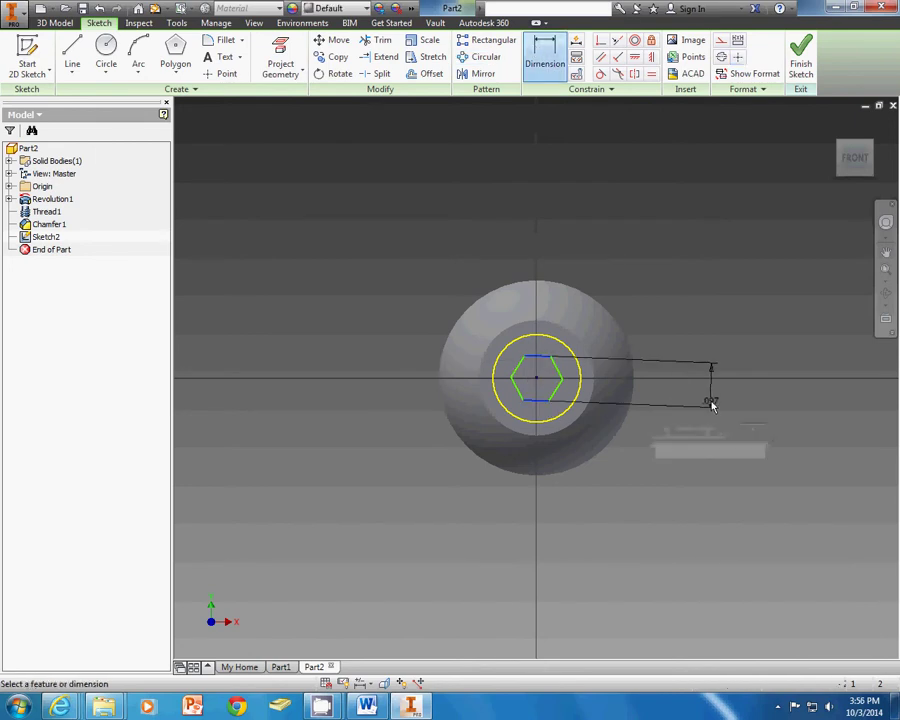
pyautogui.click(712, 403)
pyautogui.write('5/32')
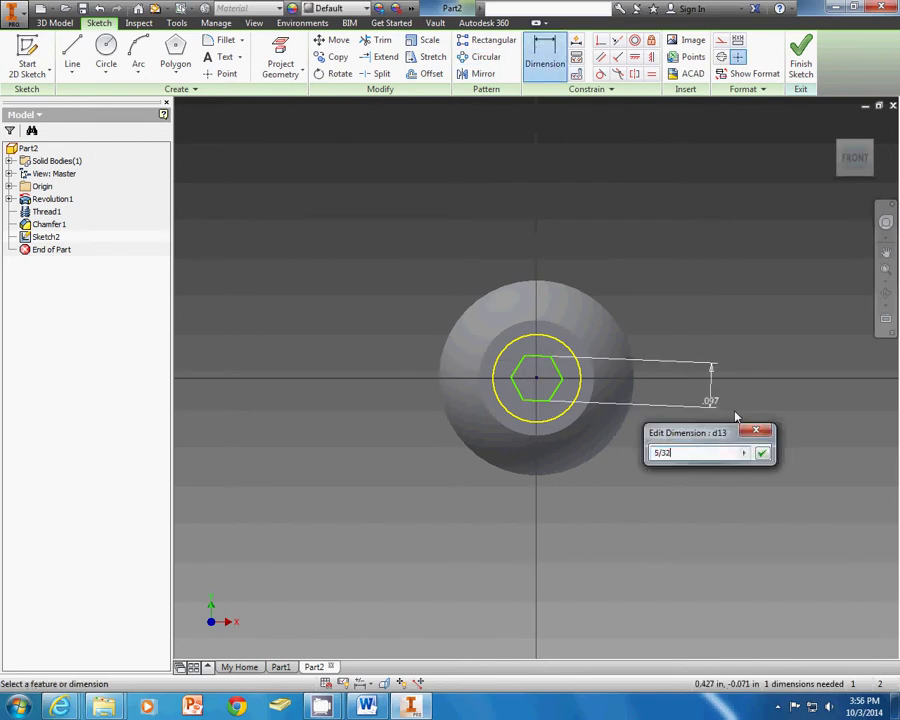
pyautogui.press('Return')
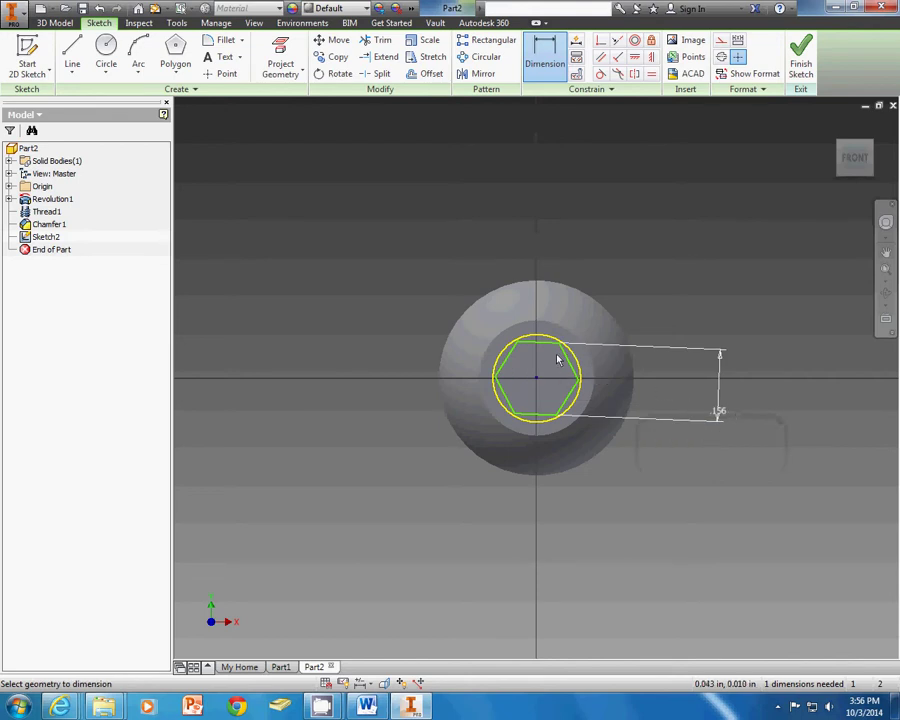
pyautogui.click(636, 58)
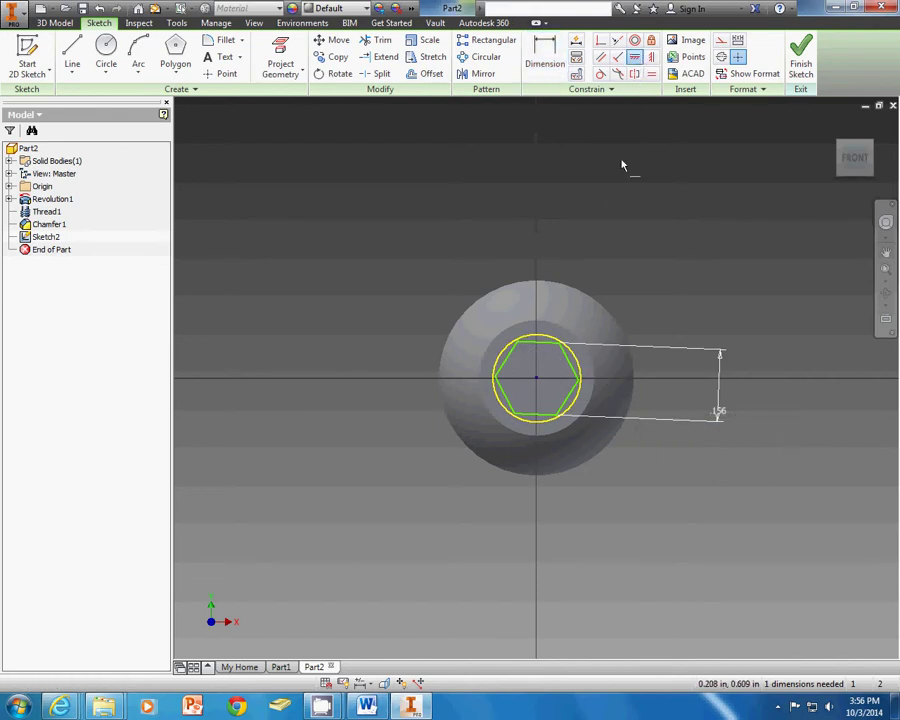
pyautogui.click(548, 347)
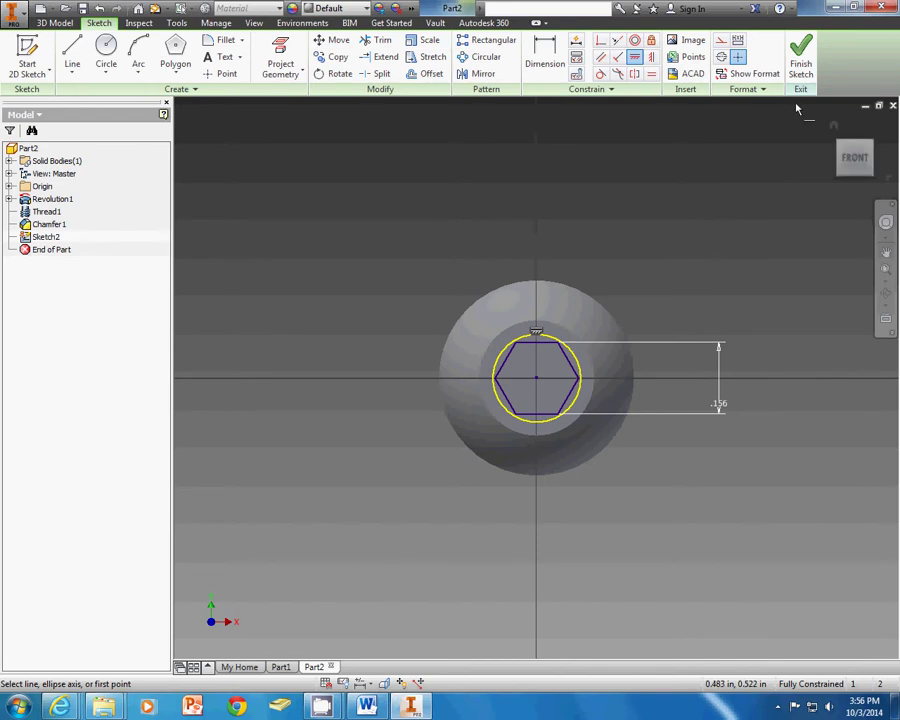
pyautogui.click(801, 58)
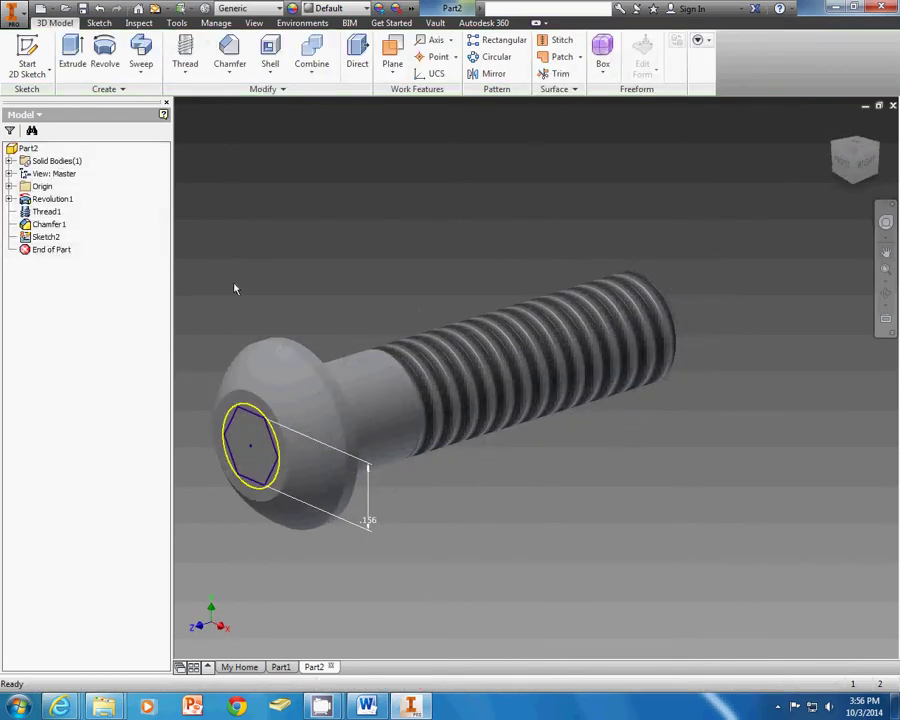
# - Extrude-cut the hexagon .111 deep into the head as a hex socket
pyautogui.click(70, 50)
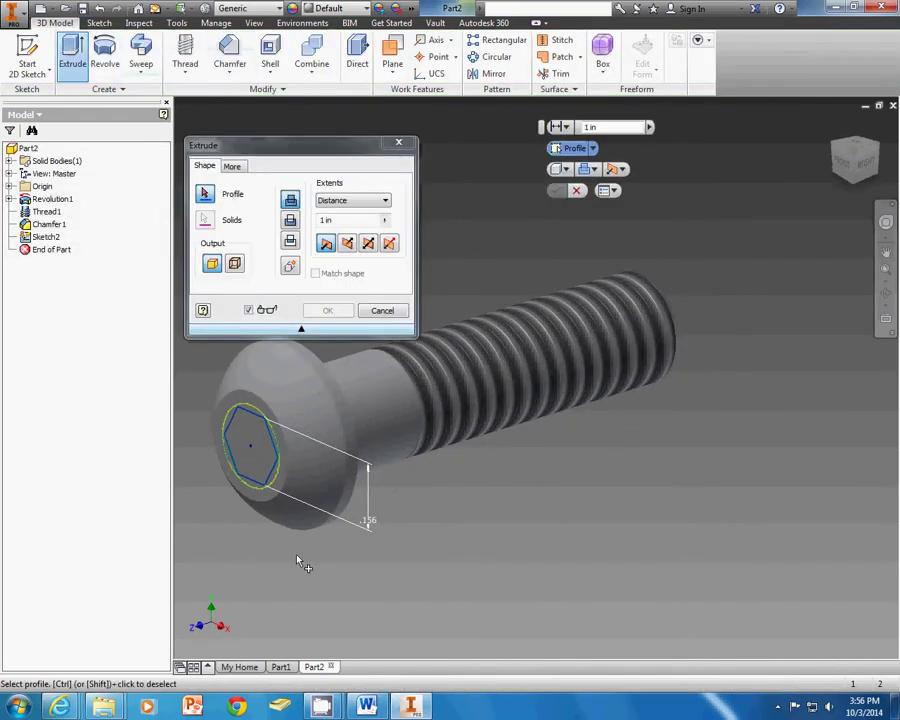
pyautogui.click(256, 470)
pyautogui.click(355, 219)
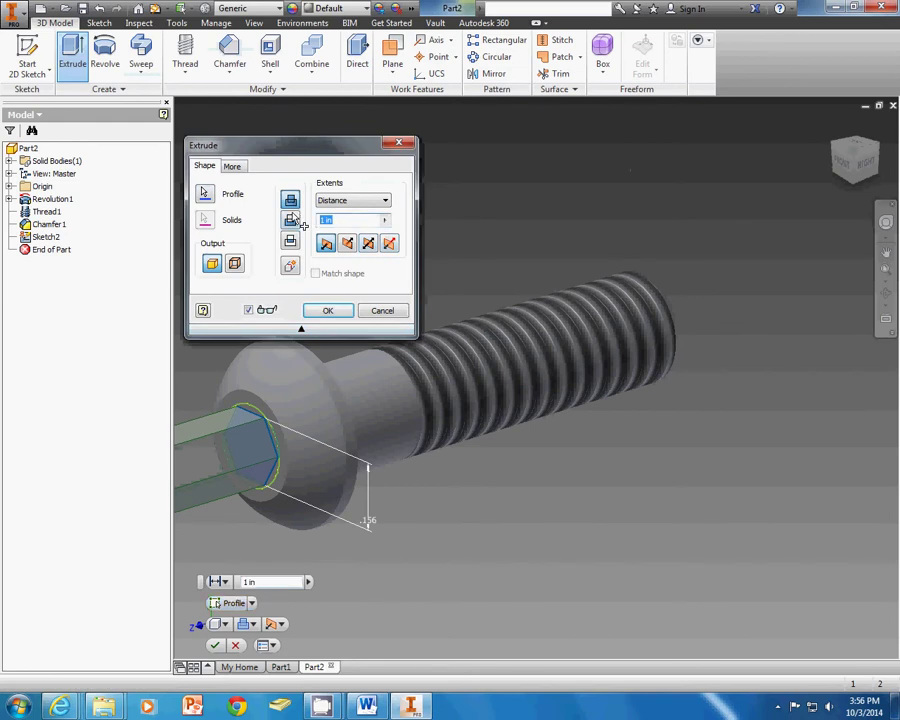
pyautogui.write('.111')
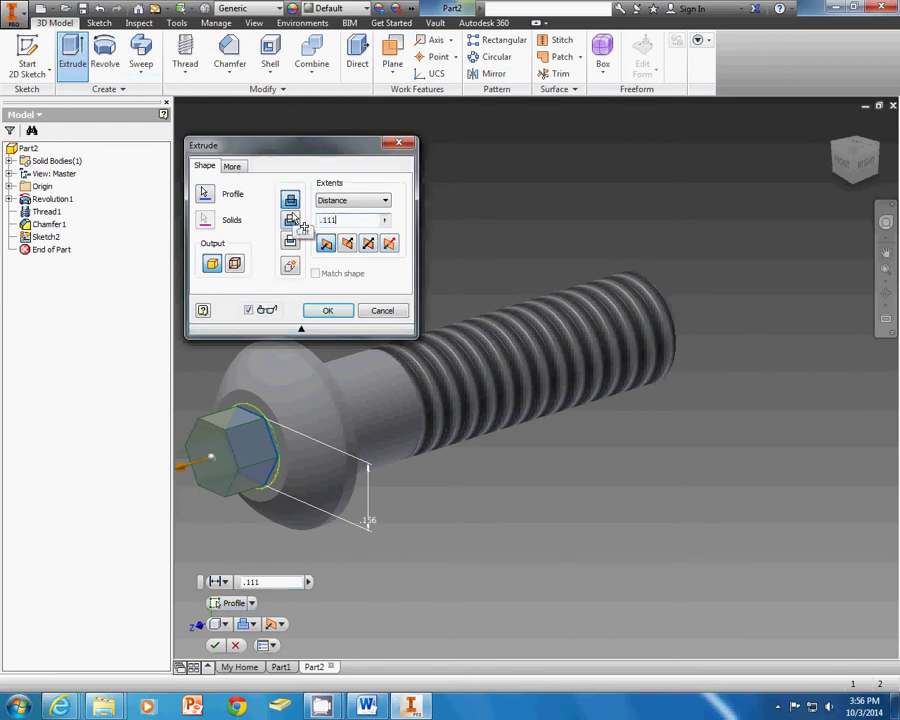
pyautogui.click(290, 221)
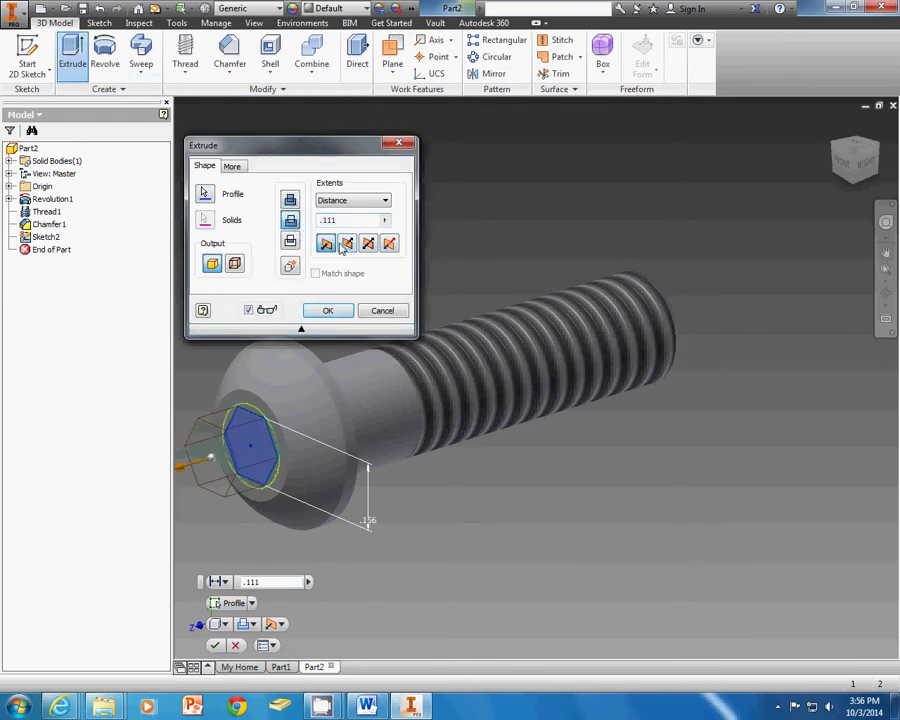
pyautogui.click(346, 246)
pyautogui.click(346, 314)
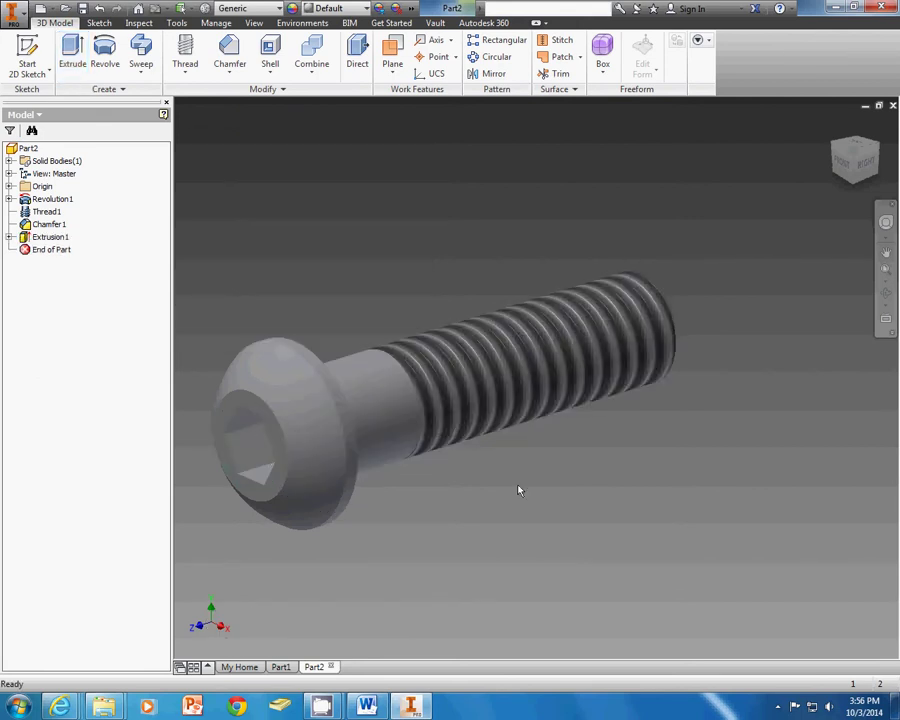
pyautogui.keyDown('shift'); pyautogui.moveTo(410, 401); pyautogui.dragTo(415, 446, button='middle'); pyautogui.keyUp('shift')
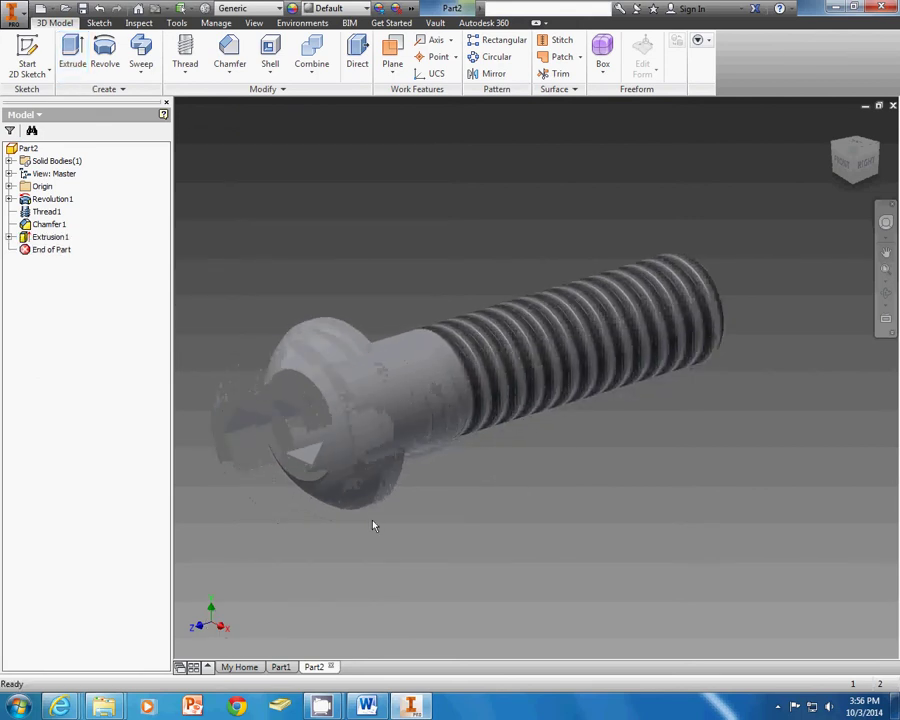